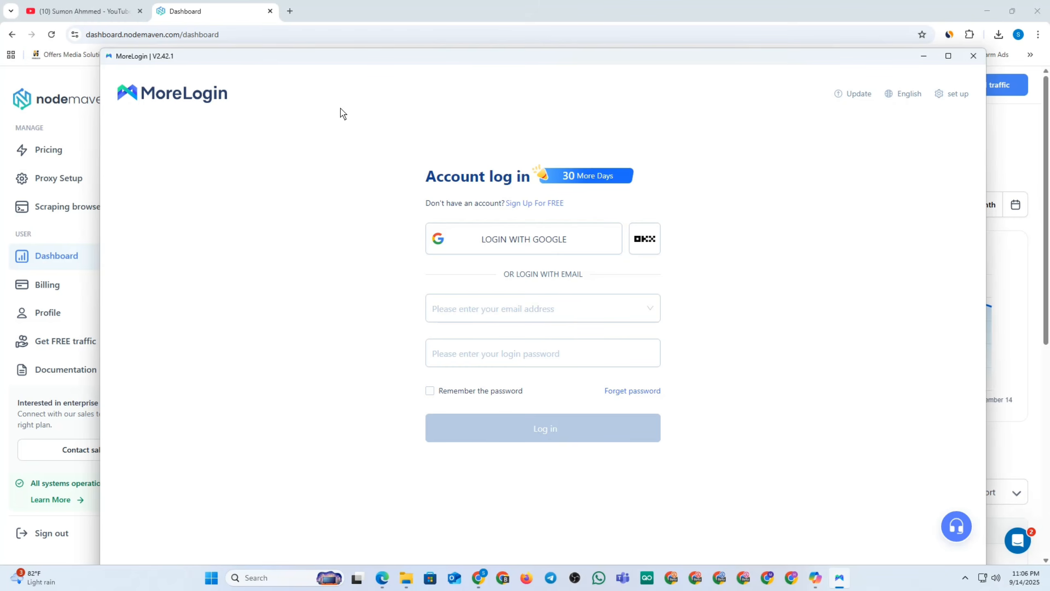
Open NodeMaven's Pricing page and look through the 5 GB to 1000 GB+ monthly plans.
{"action": "left_click", "coordinate": [446, 15]}
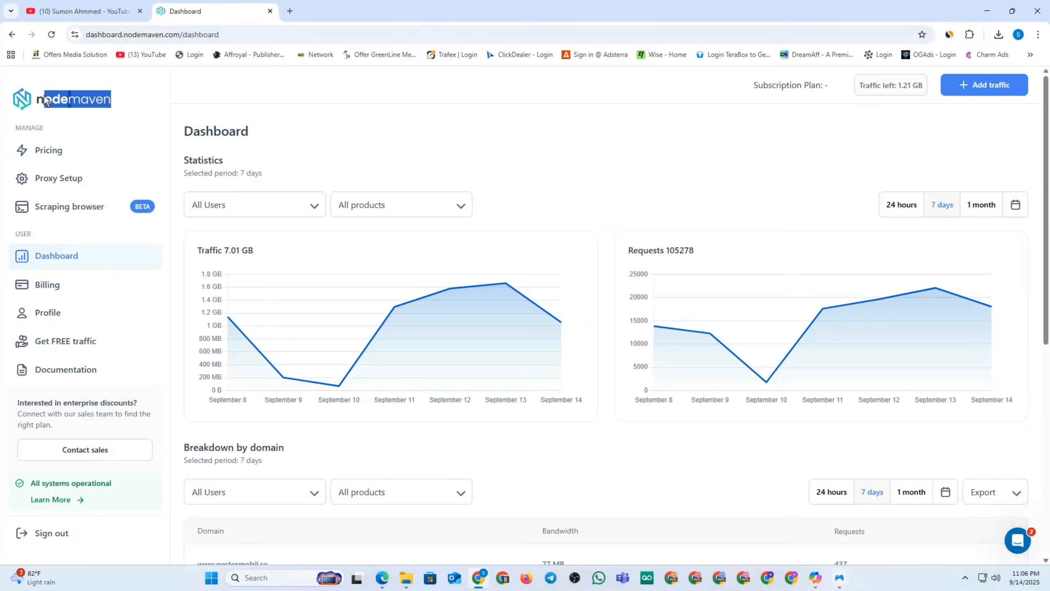
{"action": "left_click", "coordinate": [60, 151]}
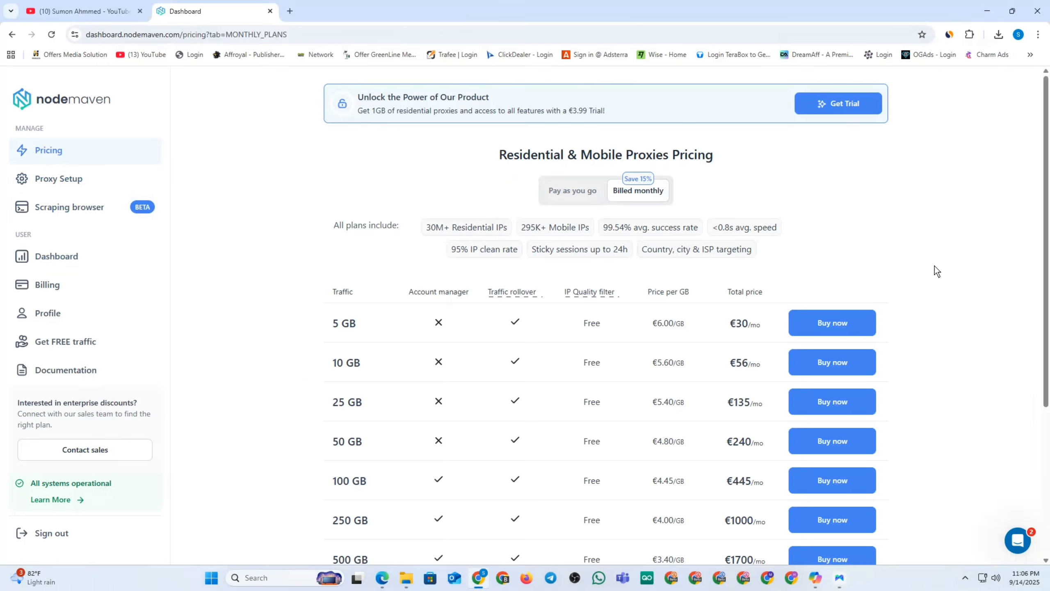
{"action": "scroll", "coordinate": [896, 306], "scroll_direction": "down", "scroll_amount": 4}
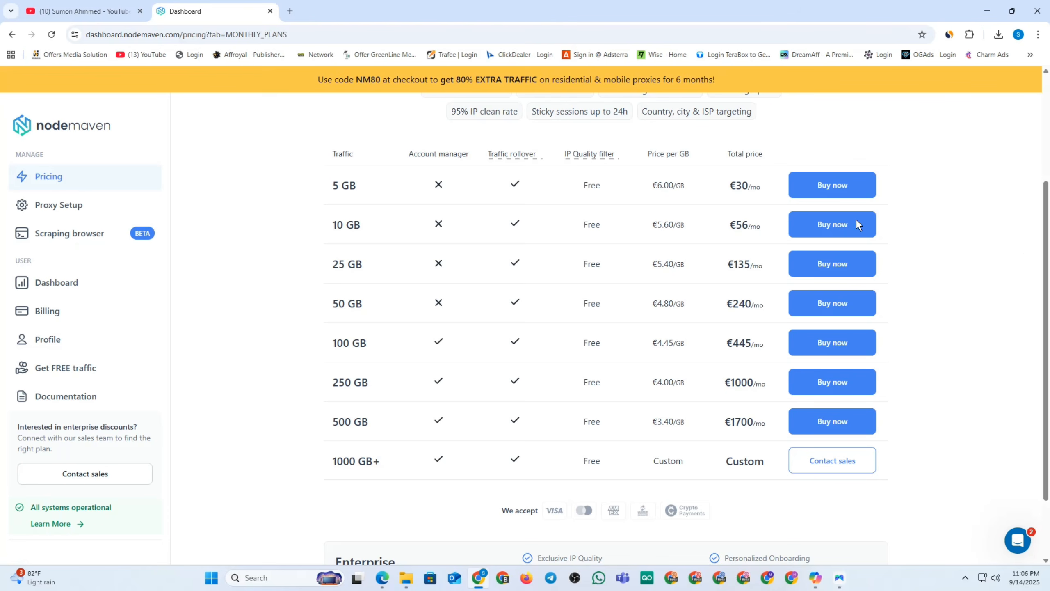
{"action": "scroll", "coordinate": [825, 239], "scroll_direction": "up", "scroll_amount": 3}
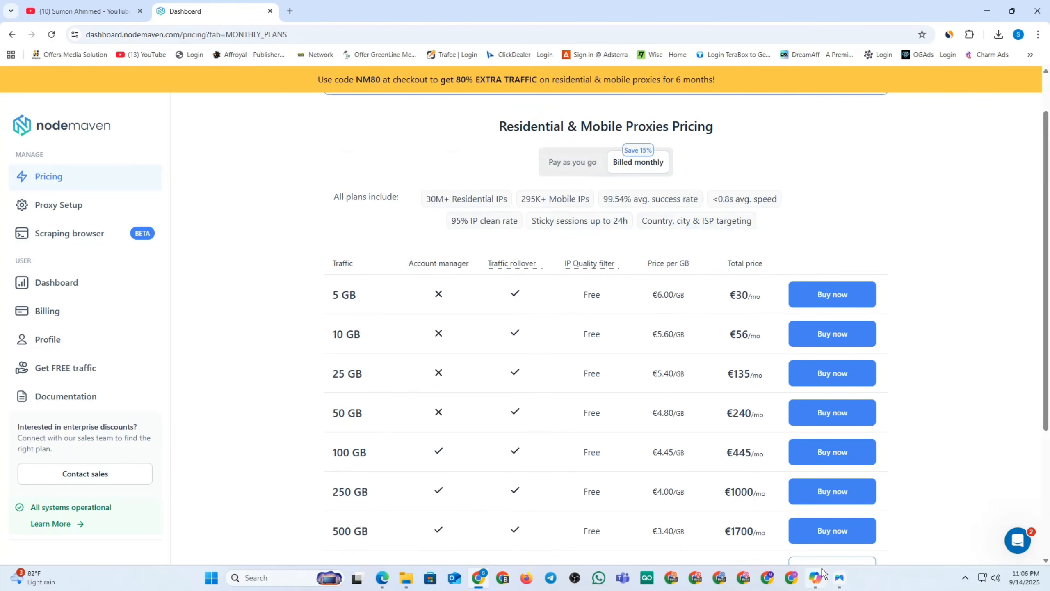
Move the MoreLogin login window up and left, then start a new Chrome tab.
{"action": "left_click", "coordinate": [839, 577]}
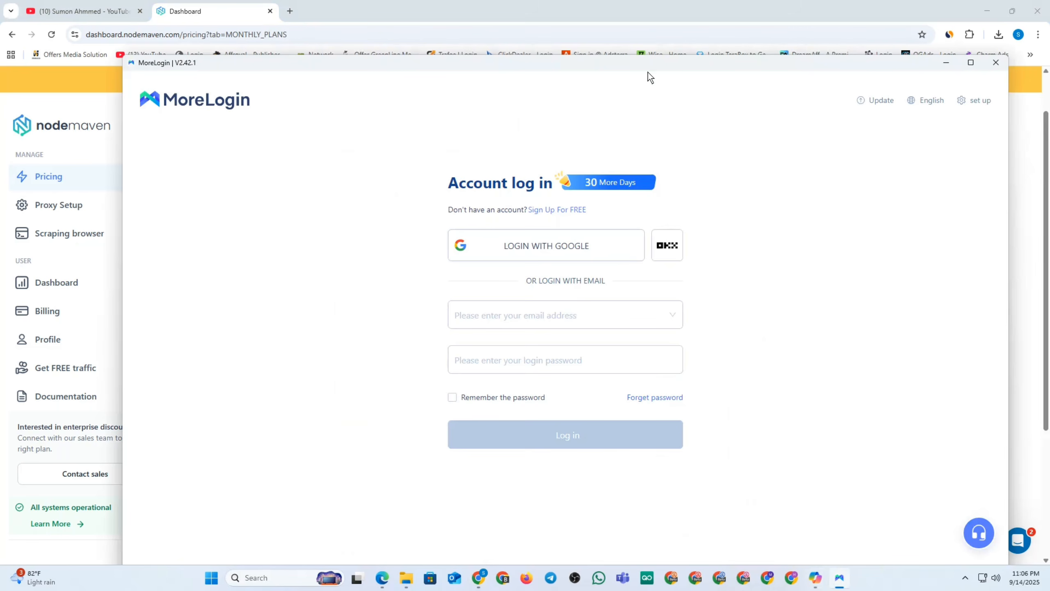
{"action": "left_click_drag", "start_coordinate": [631, 62], "coordinate": [592, 34]}
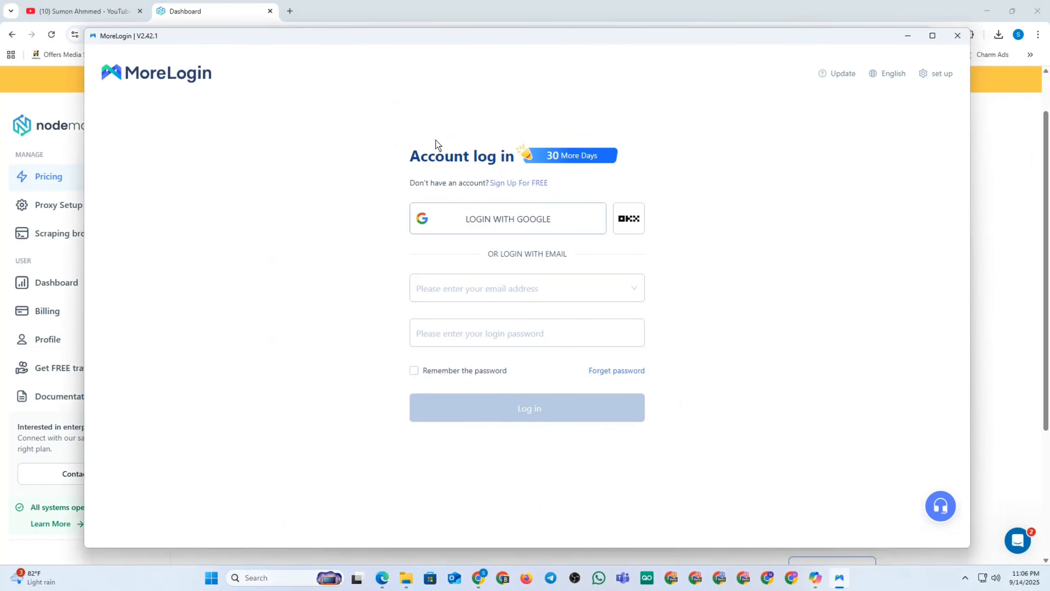
{"action": "left_click", "coordinate": [479, 577]}
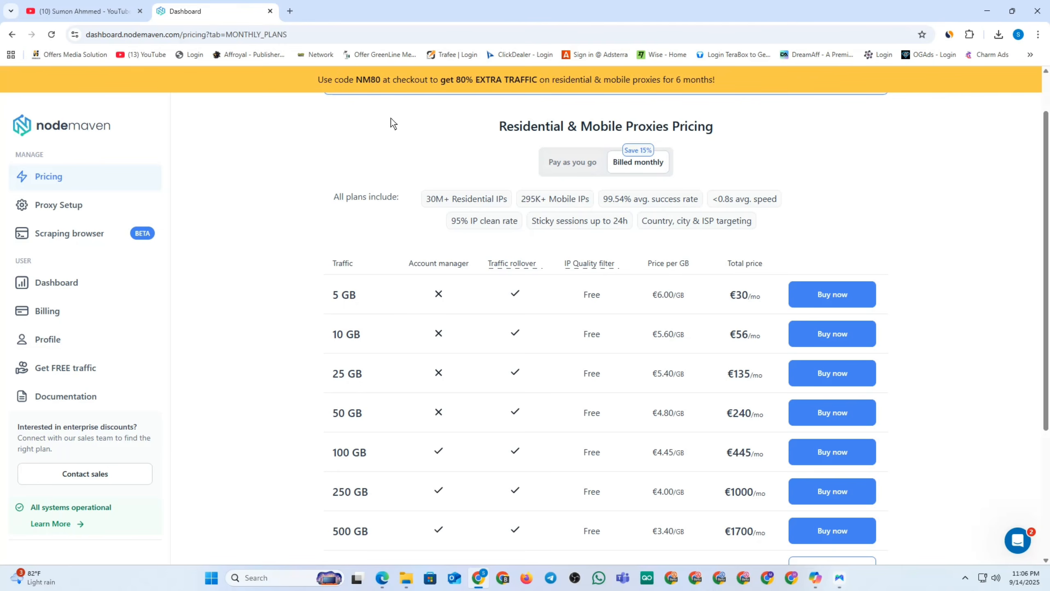
{"action": "left_click", "coordinate": [291, 12]}
Search Google for 'morelogin', open the MoreLogin site and start the Windows installer download.
{"action": "left_click", "coordinate": [193, 31]}
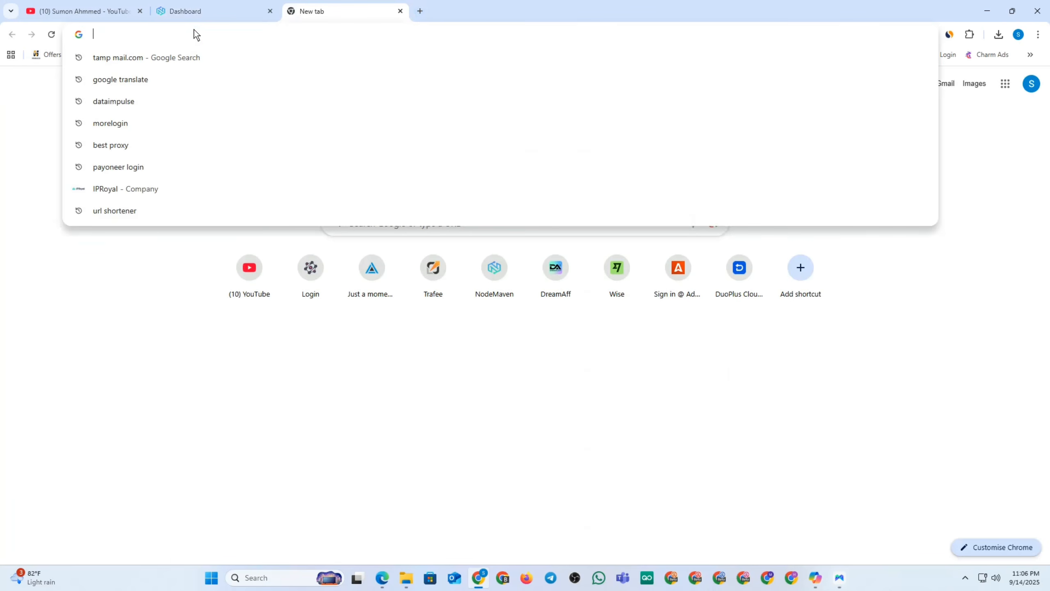
{"action": "type", "text": "more"}
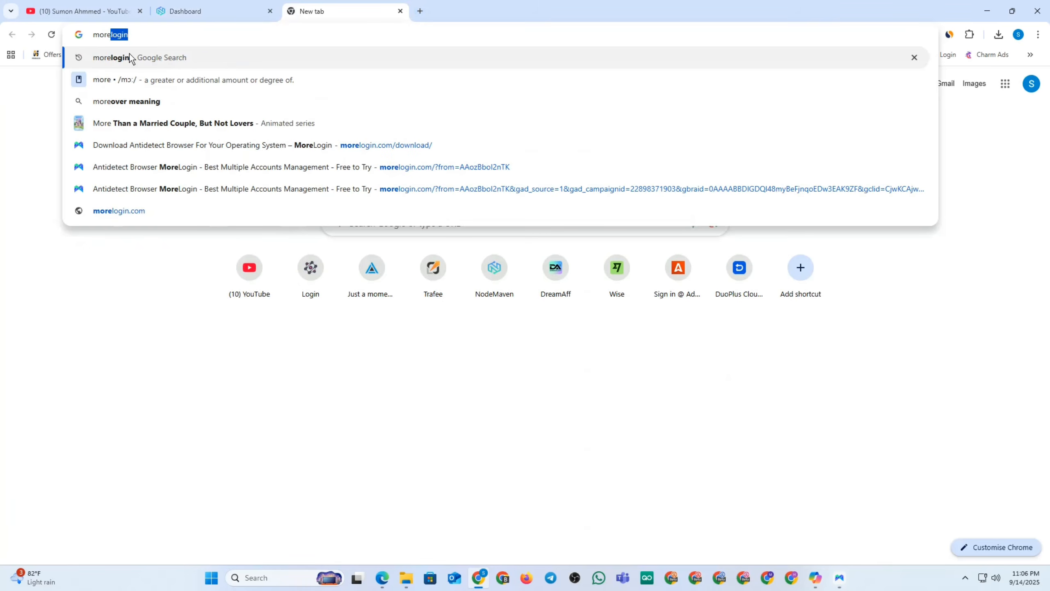
{"action": "left_click", "coordinate": [125, 55]}
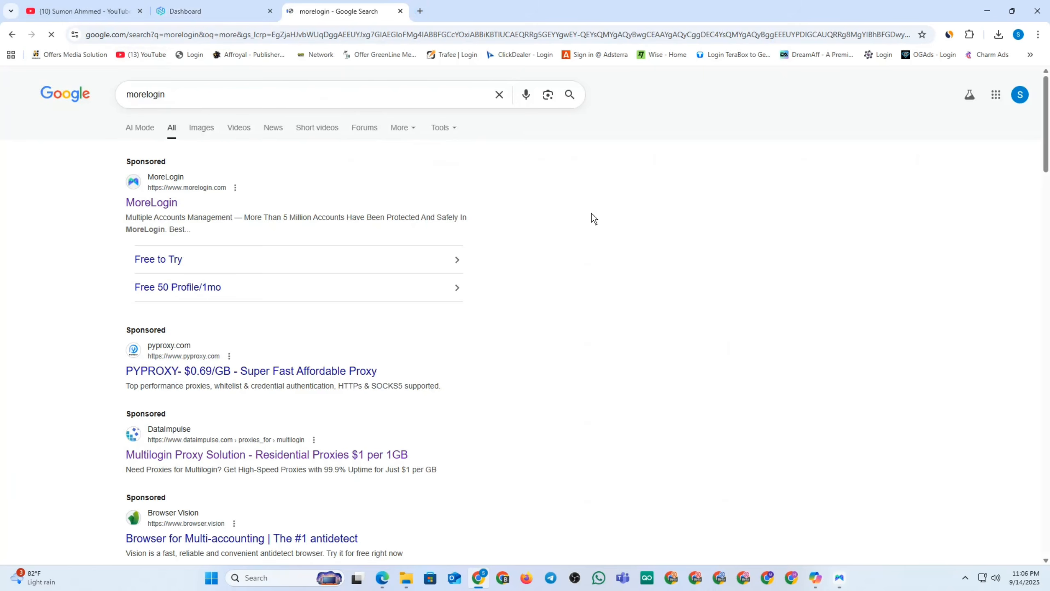
{"action": "left_click", "coordinate": [140, 203]}
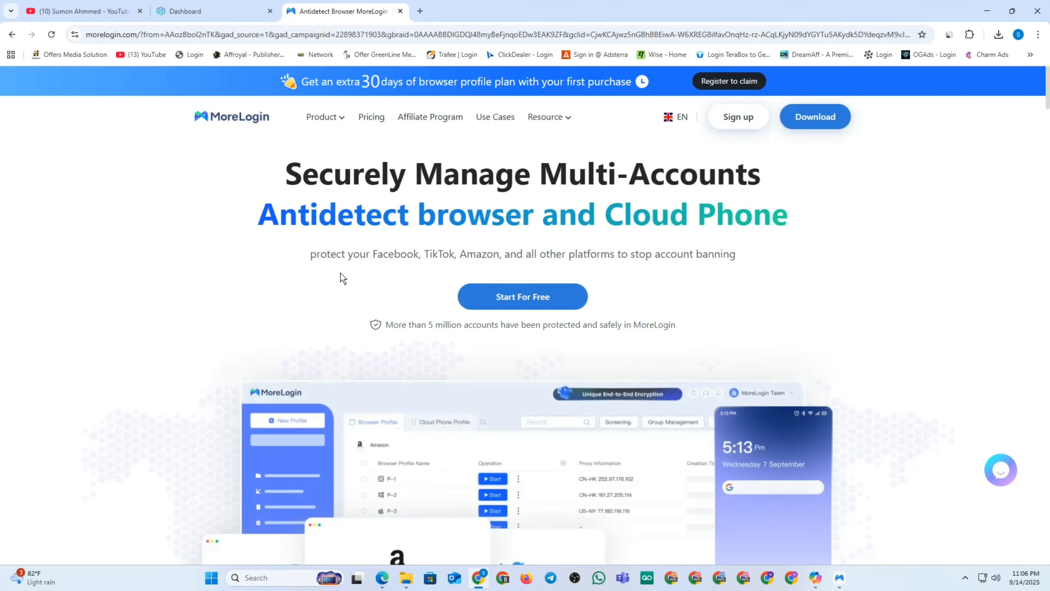
{"action": "left_click", "coordinate": [813, 115]}
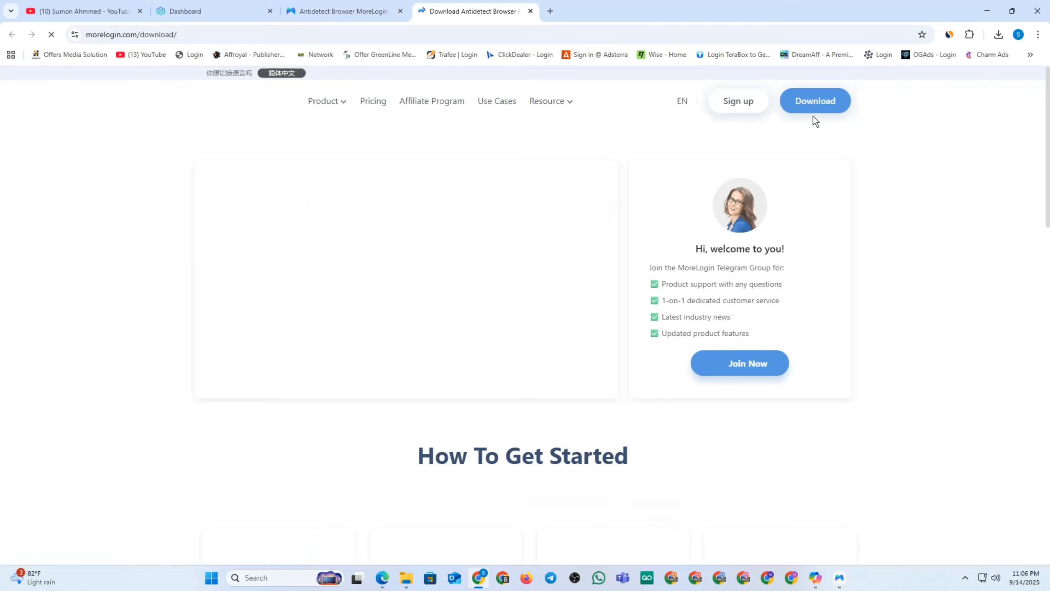
Pause the MoreLogin installer in Chrome's downloads list and close both MoreLogin tabs.
{"action": "left_click", "coordinate": [999, 34]}
{"action": "left_click", "coordinate": [968, 82]}
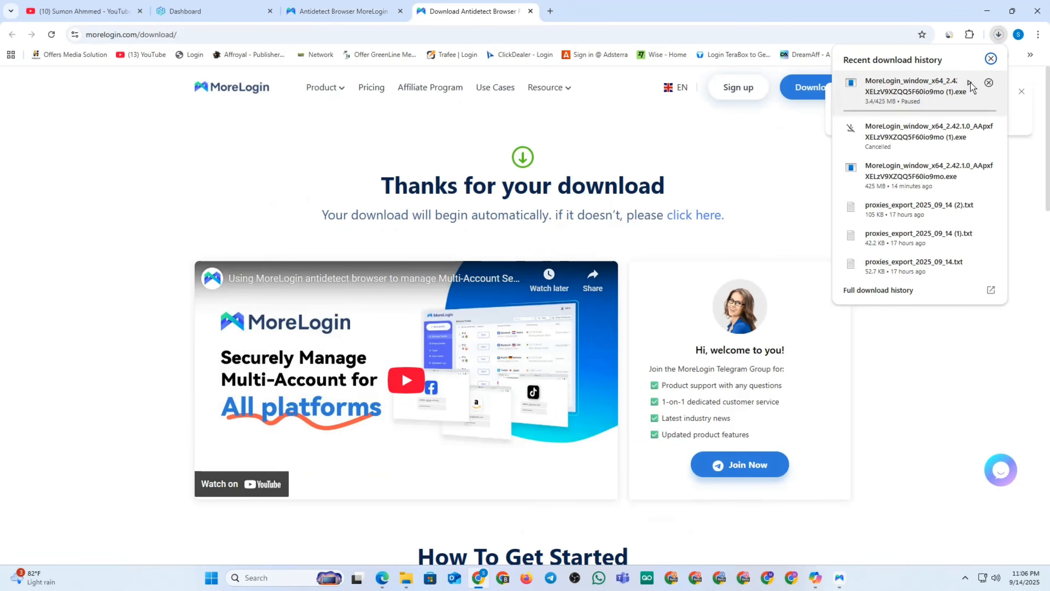
{"action": "left_click", "coordinate": [1033, 206]}
{"action": "scroll", "coordinate": [768, 254], "scroll_direction": "down", "scroll_amount": 1}
{"action": "scroll", "coordinate": [768, 252], "scroll_direction": "down", "scroll_amount": 15}
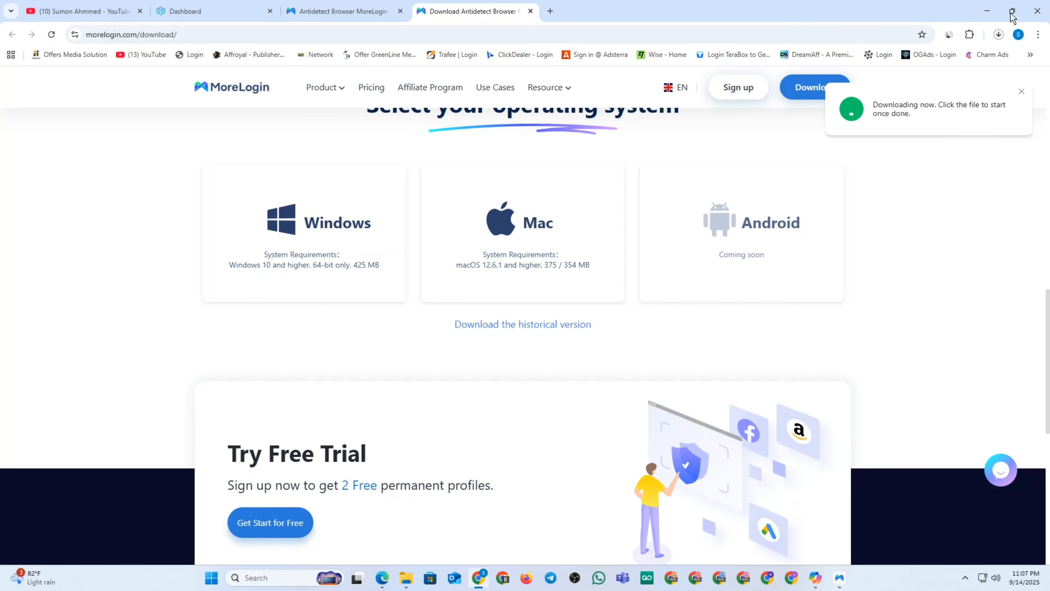
{"action": "left_click", "coordinate": [1006, 36]}
{"action": "mouse_move", "coordinate": [949, 98]}
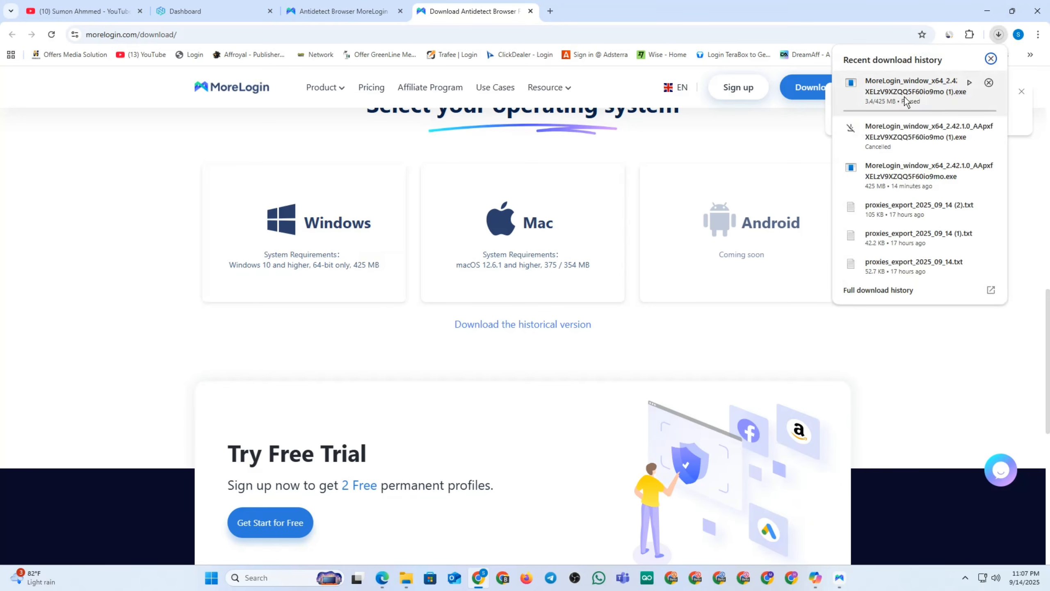
{"action": "left_click", "coordinate": [1024, 192]}
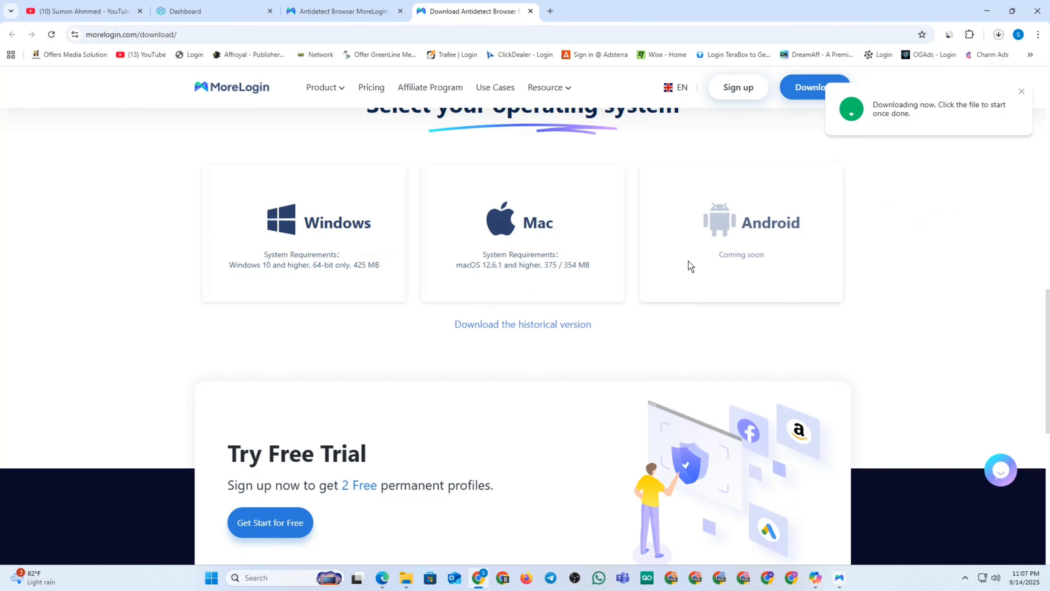
{"action": "left_click", "coordinate": [400, 11]}
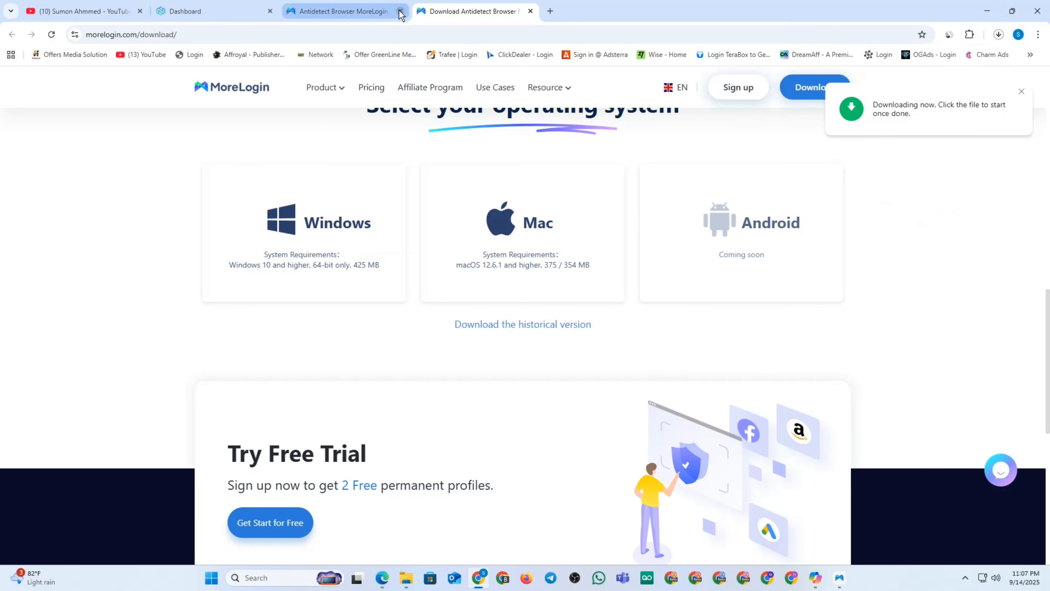
{"action": "left_click", "coordinate": [400, 11]}
Close the MoreLogin app and relaunch it from its desktop icon.
{"action": "left_click", "coordinate": [987, 11]}
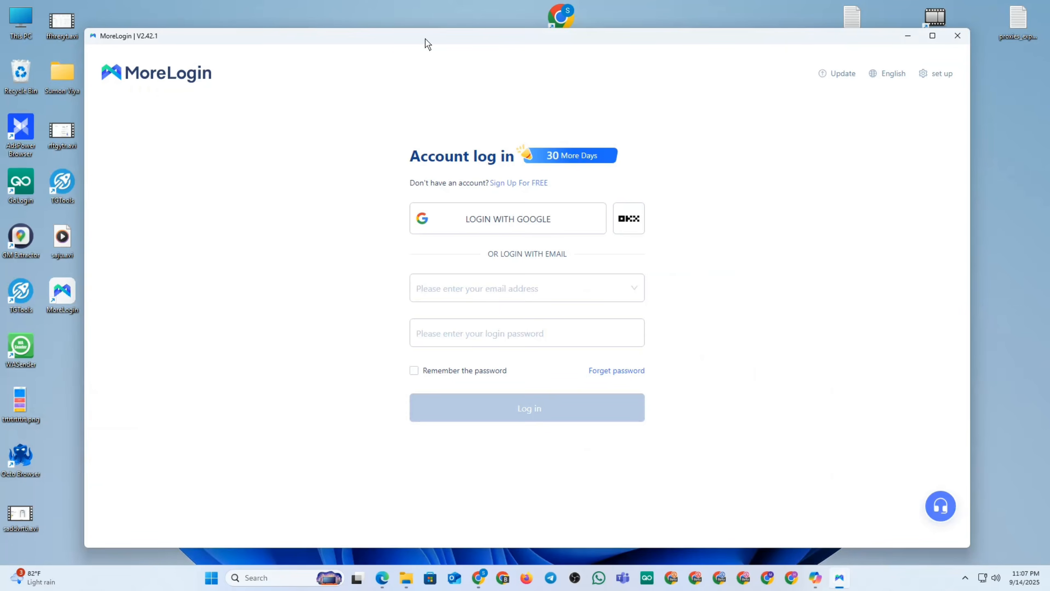
{"action": "left_click", "coordinate": [957, 35]}
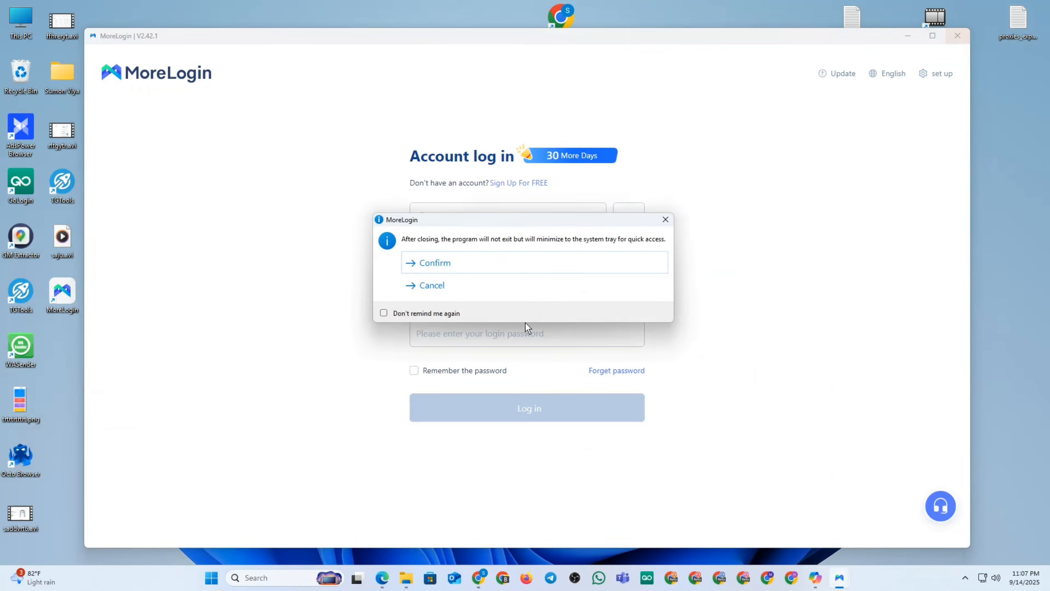
{"action": "left_click", "coordinate": [430, 285]}
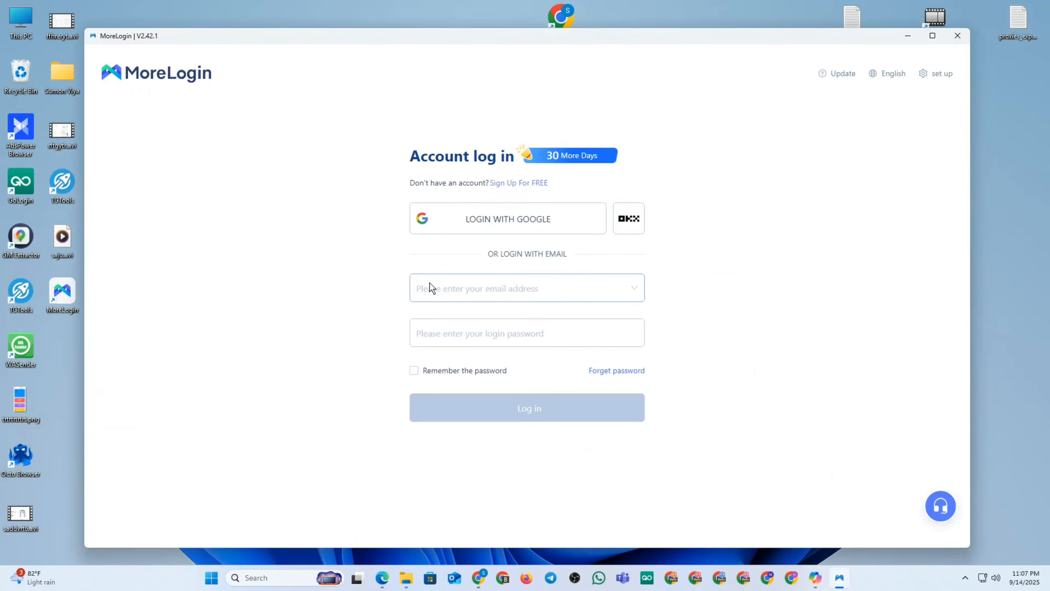
{"action": "left_click", "coordinate": [967, 39]}
{"action": "left_click", "coordinate": [505, 266]}
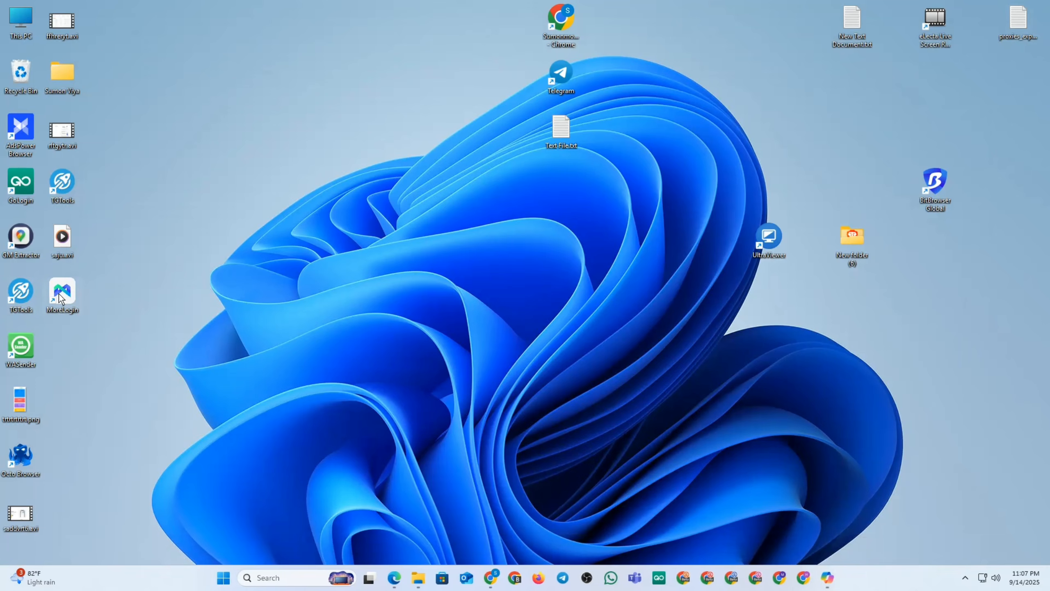
{"action": "double_click", "coordinate": [59, 294]}
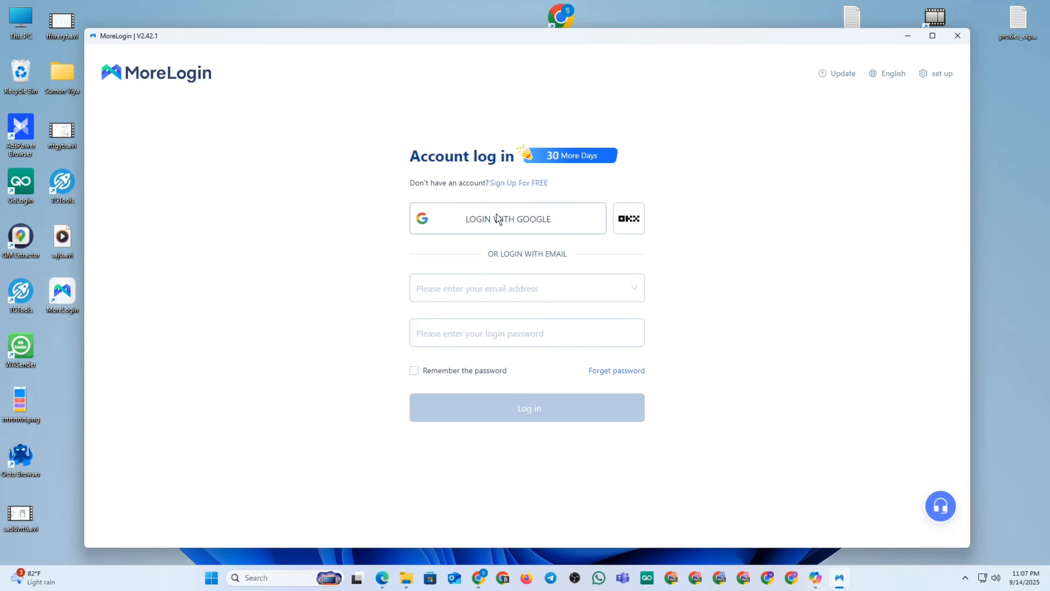
Switch MoreLogin to the free sign-up form, then open a new Chrome tab.
{"action": "left_click", "coordinate": [523, 183]}
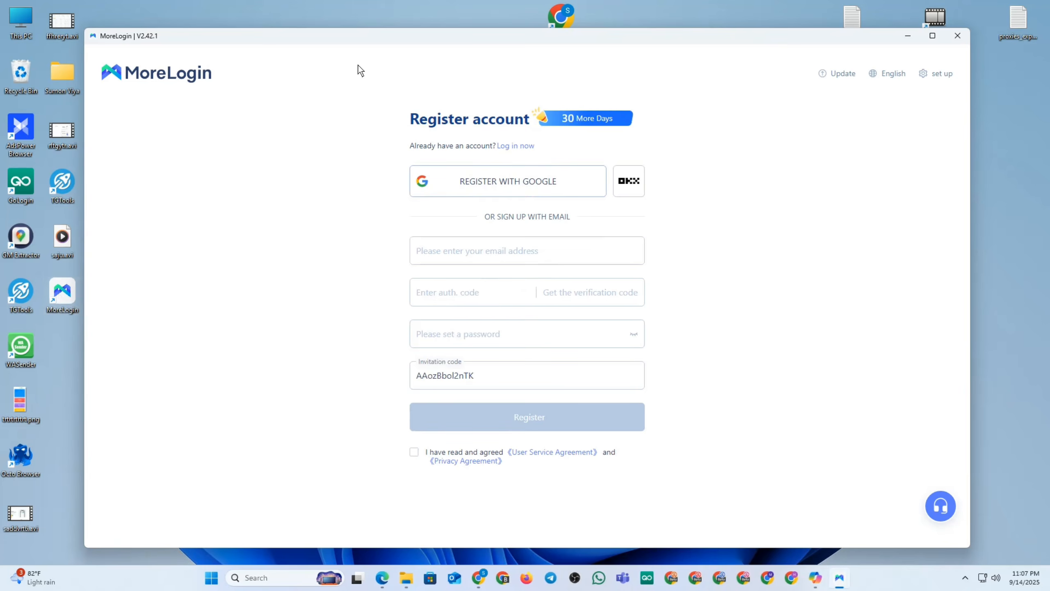
{"action": "left_click", "coordinate": [478, 578]}
{"action": "left_click", "coordinate": [286, 10]}
Search for Temp Mail and open temp-mail.io from the results.
{"action": "left_click", "coordinate": [214, 37]}
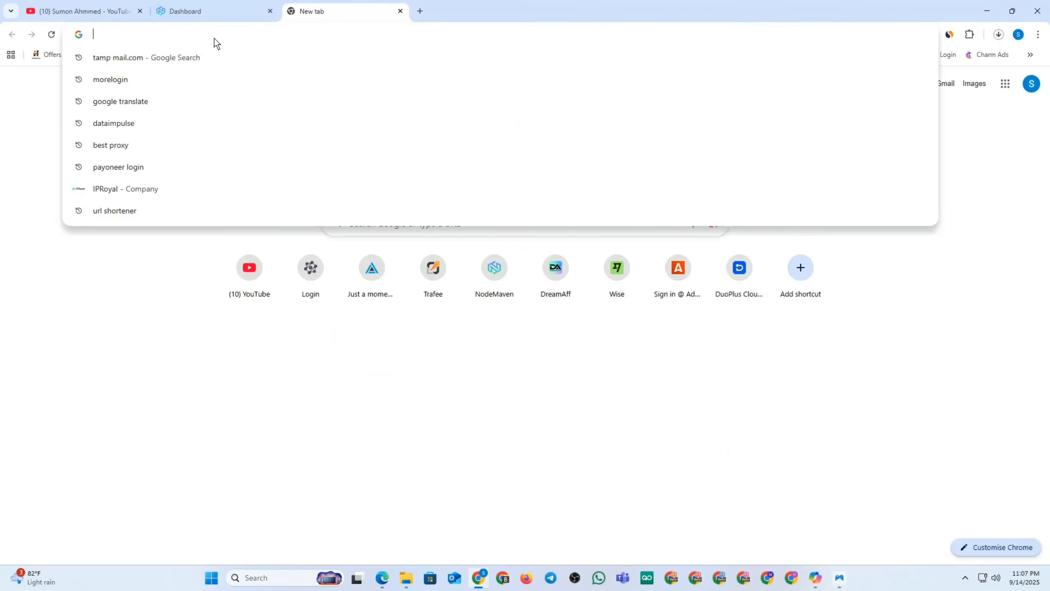
{"action": "left_click", "coordinate": [162, 60]}
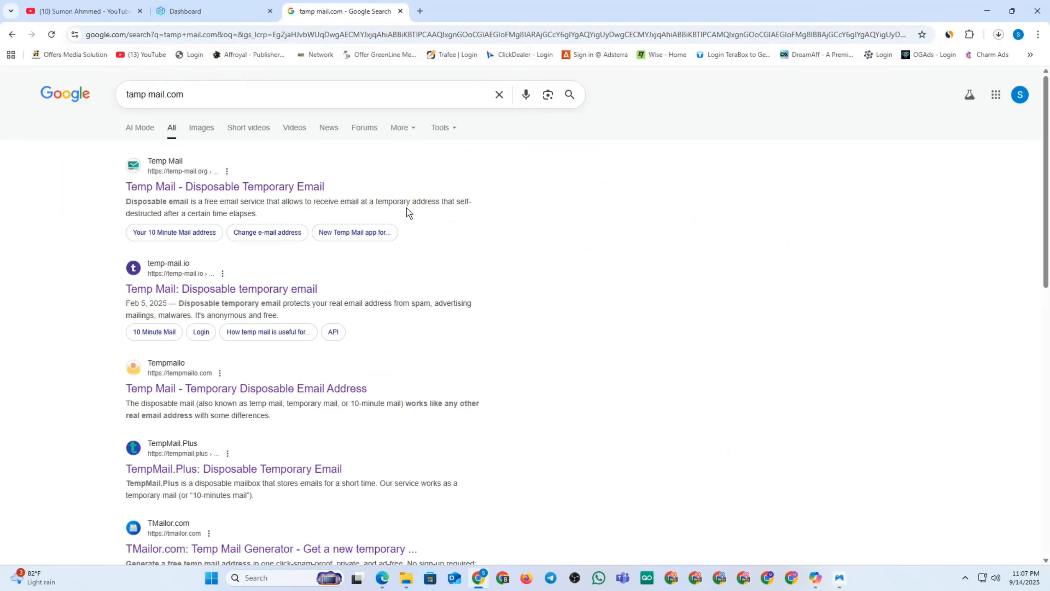
{"action": "scroll", "coordinate": [406, 208], "scroll_direction": "down", "scroll_amount": 6}
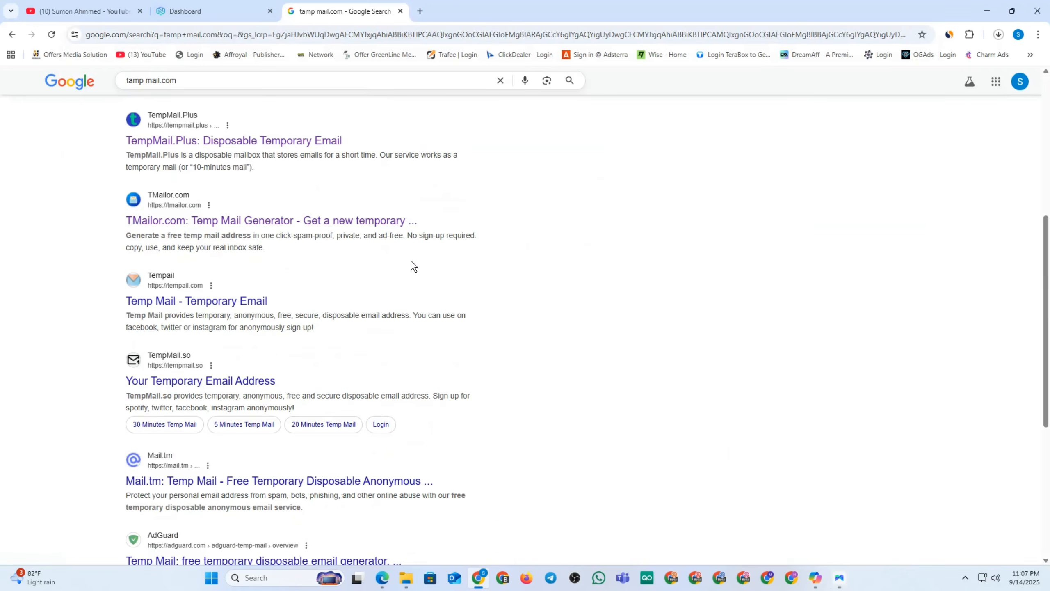
{"action": "scroll", "coordinate": [411, 261], "scroll_direction": "down", "scroll_amount": 4}
{"action": "scroll", "coordinate": [282, 315], "scroll_direction": "up", "scroll_amount": 10}
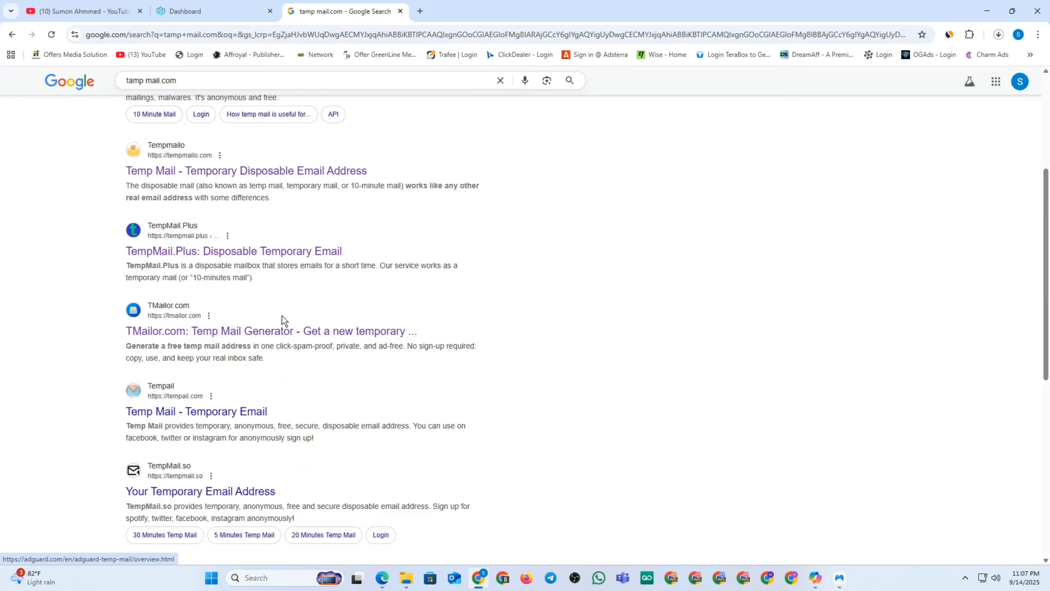
{"action": "left_click", "coordinate": [195, 285]}
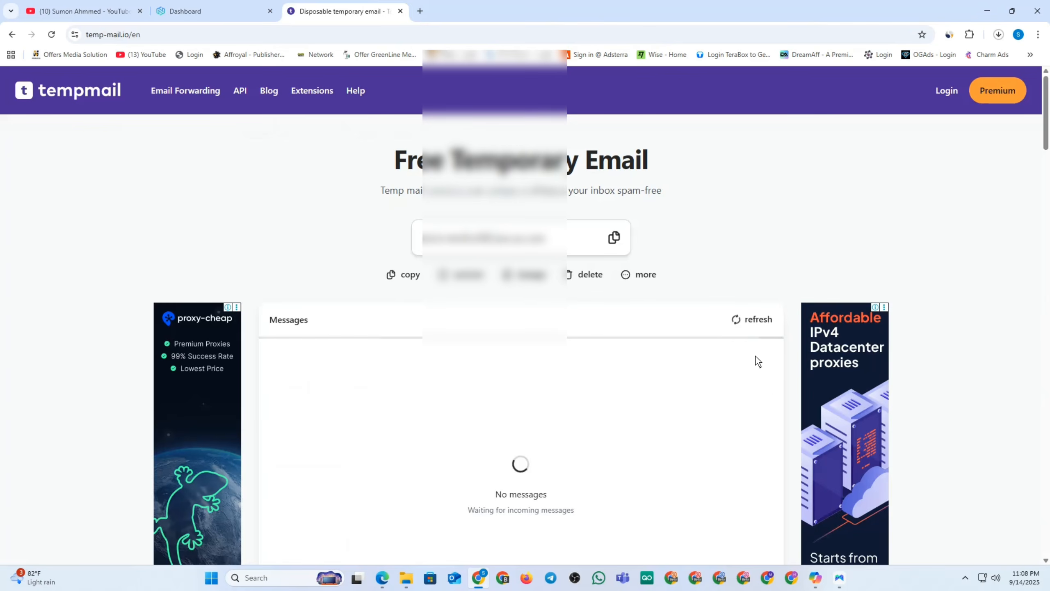
Generate a fresh disposable address, copy it, and bring MoreLogin's registration form forward.
{"action": "left_click", "coordinate": [588, 274]}
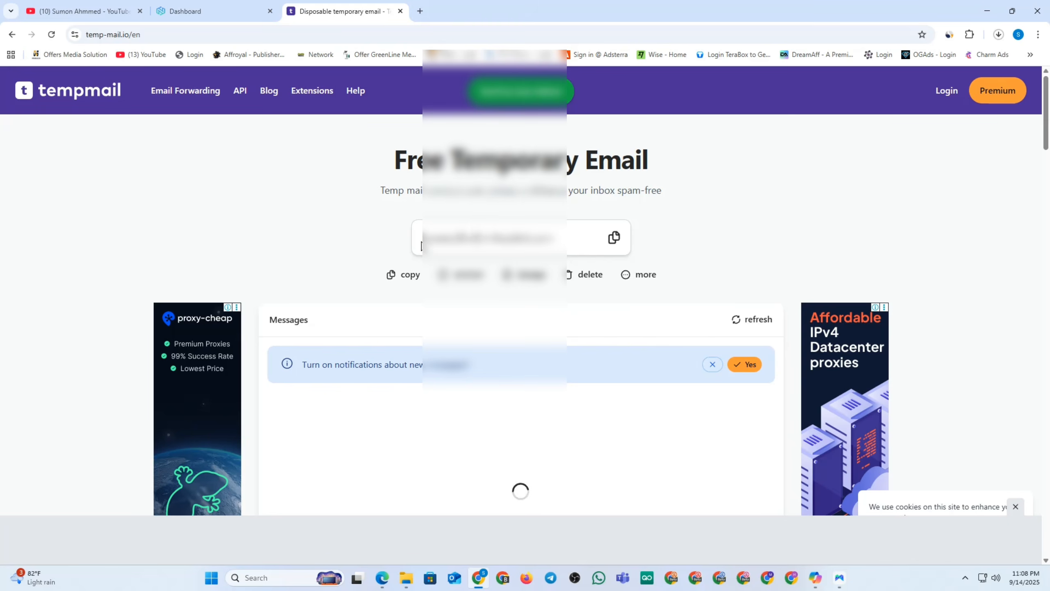
{"action": "left_click", "coordinate": [612, 237]}
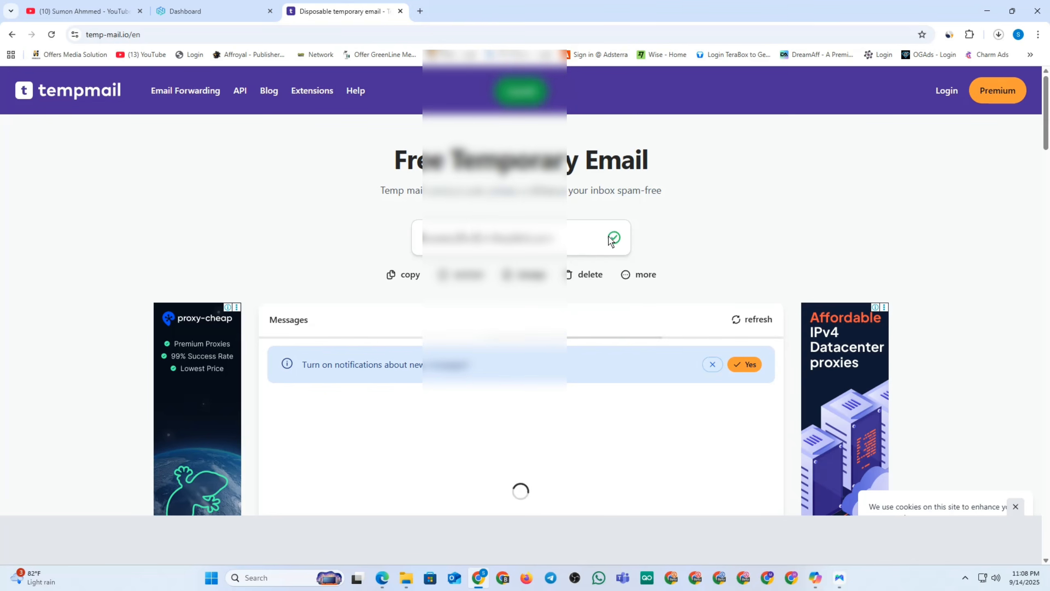
{"action": "left_click", "coordinate": [839, 578]}
Paste the temporary address into MoreLogin's email field and send the verification code.
{"action": "left_click", "coordinate": [461, 254]}
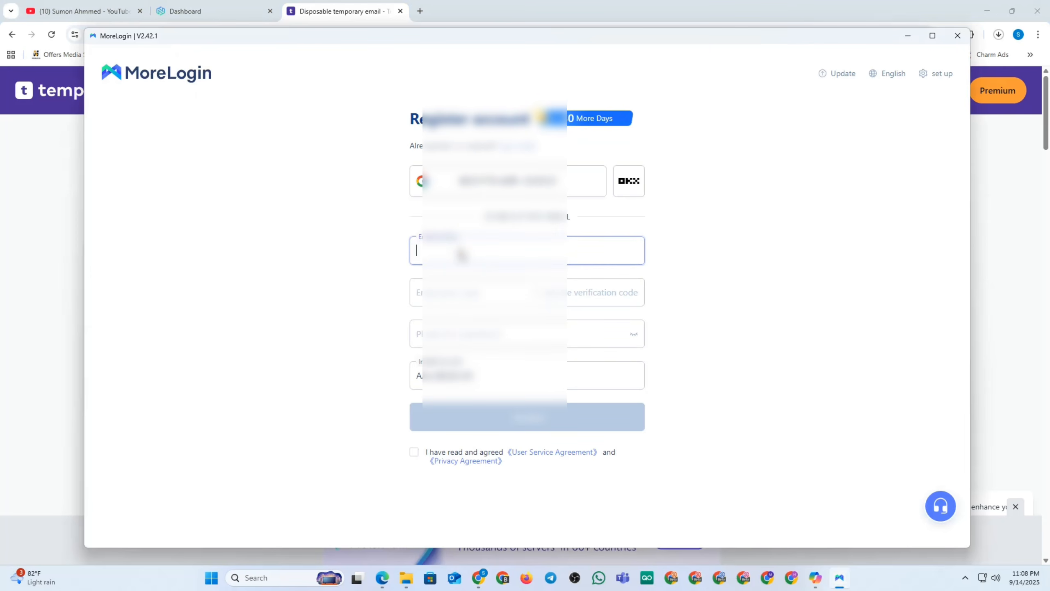
{"action": "key", "text": "ctrl+v"}
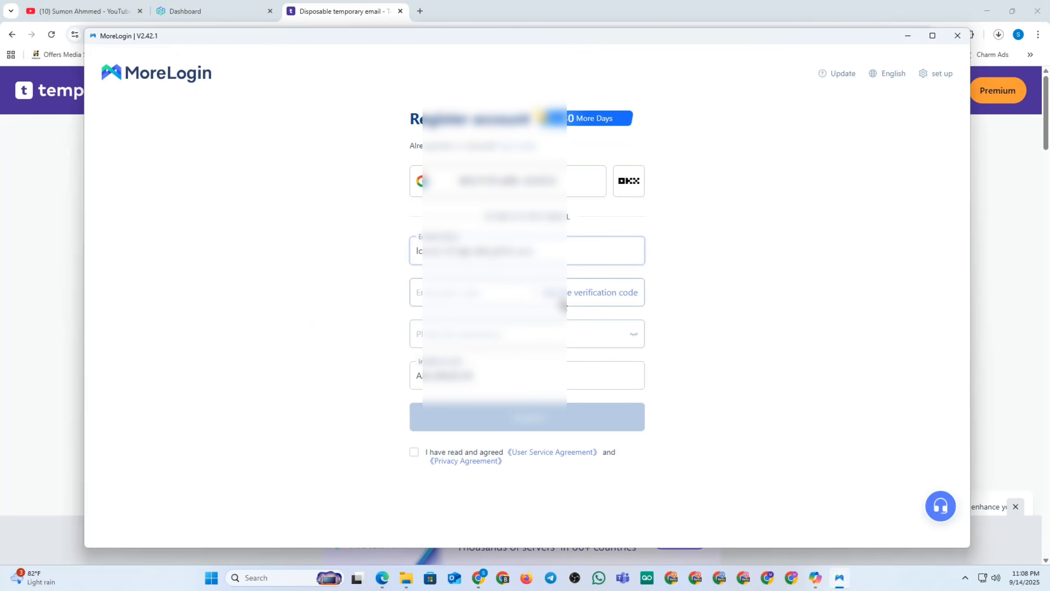
{"action": "left_click", "coordinate": [580, 292]}
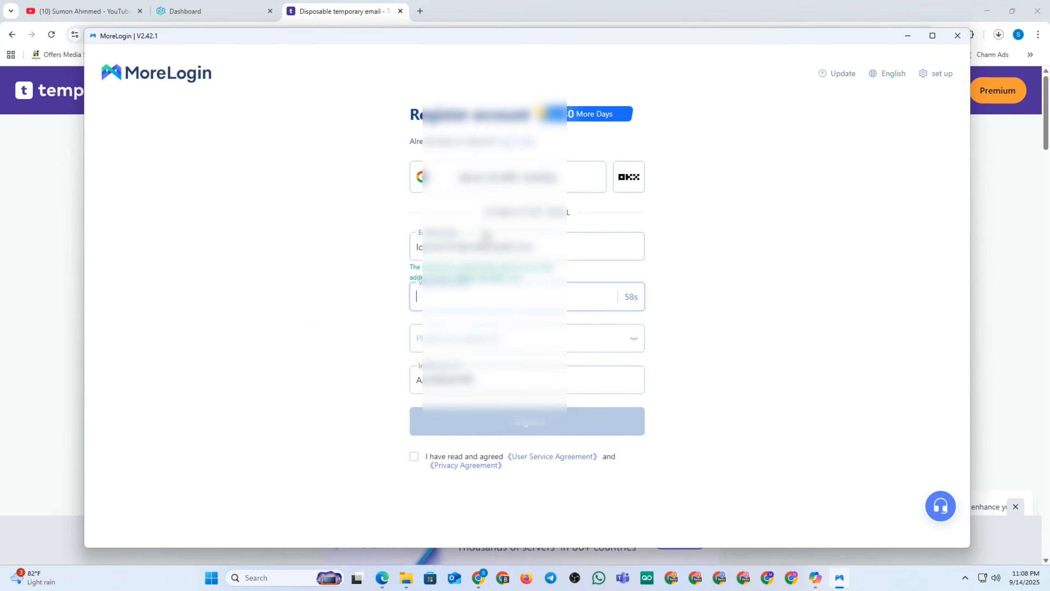
{"action": "left_click", "coordinate": [478, 577]}
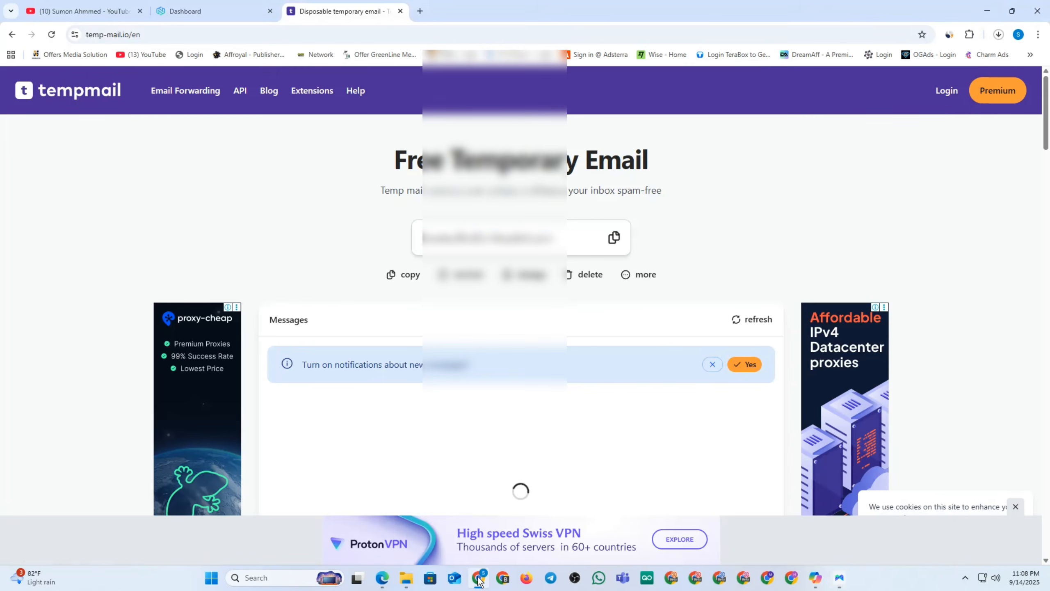
Dismiss Temp Mail's notification offer and block the site's notification request in Chrome.
{"action": "scroll", "coordinate": [605, 318], "scroll_direction": "down", "scroll_amount": 2}
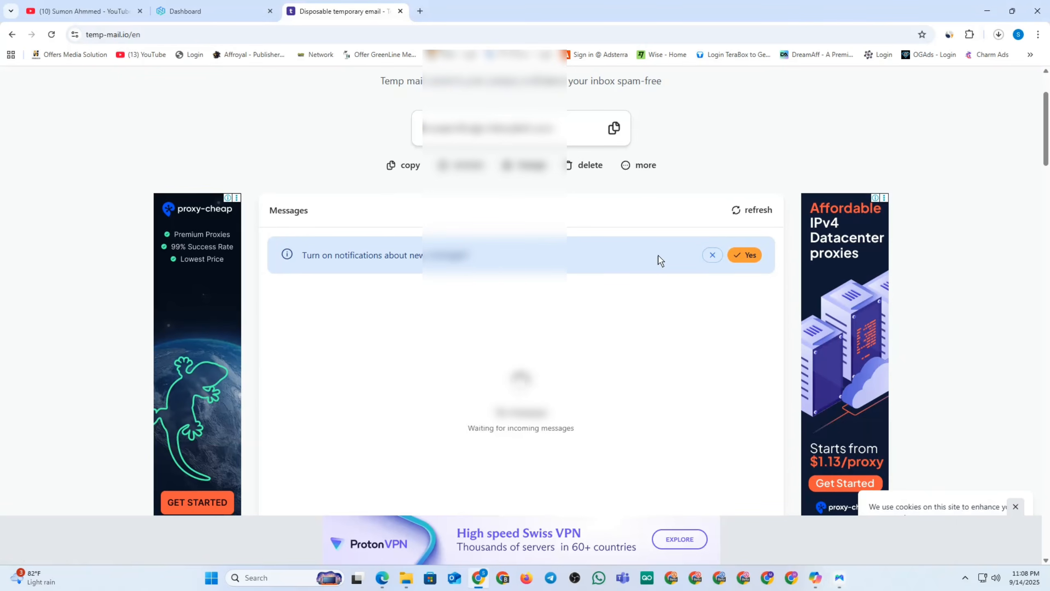
{"action": "scroll", "coordinate": [354, 301], "scroll_direction": "down", "scroll_amount": 2}
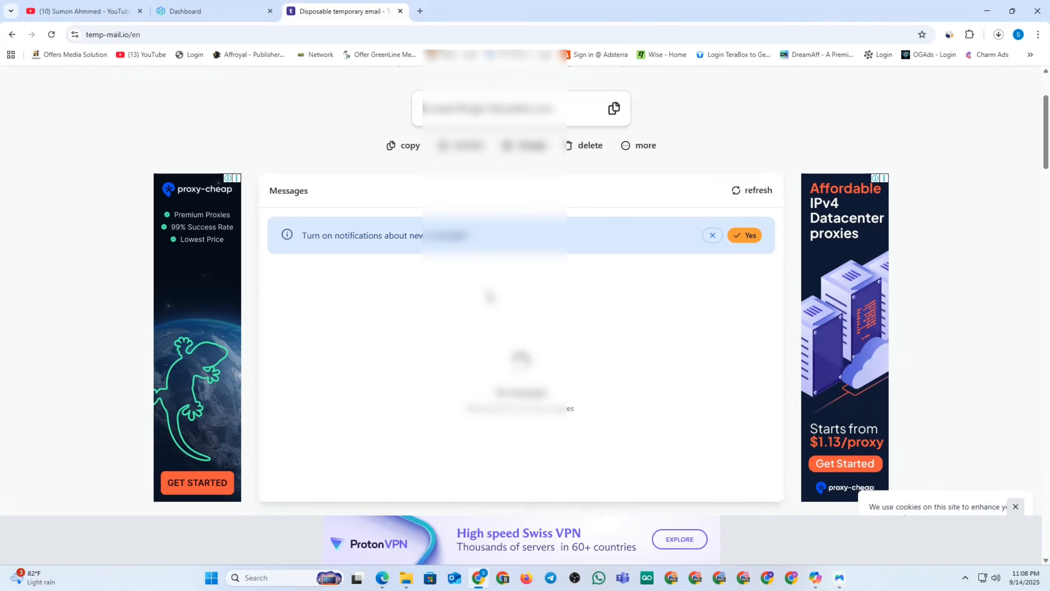
{"action": "scroll", "coordinate": [623, 273], "scroll_direction": "up", "scroll_amount": 1}
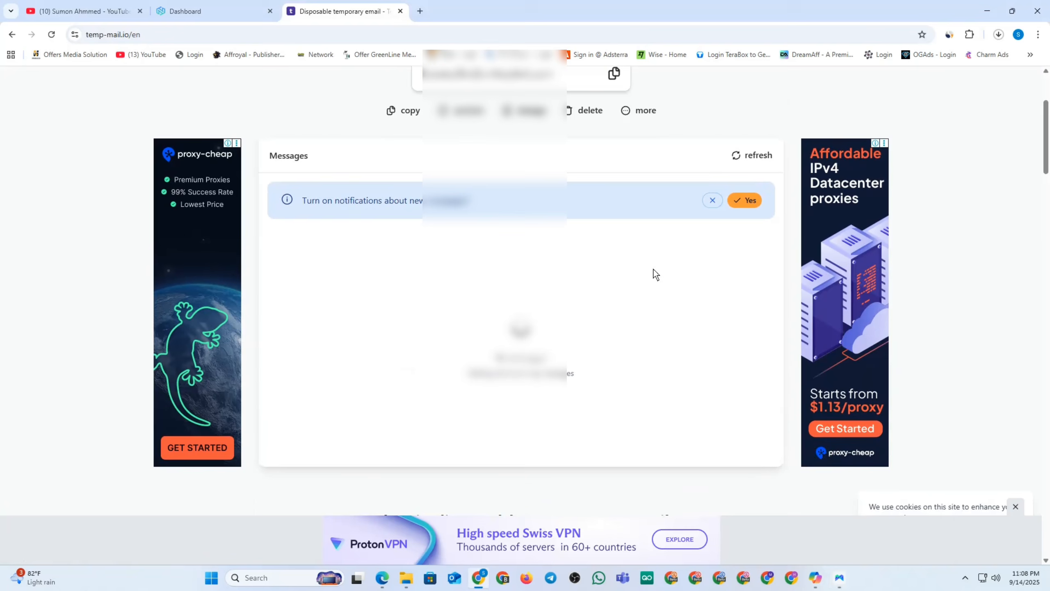
{"action": "left_click", "coordinate": [748, 203]}
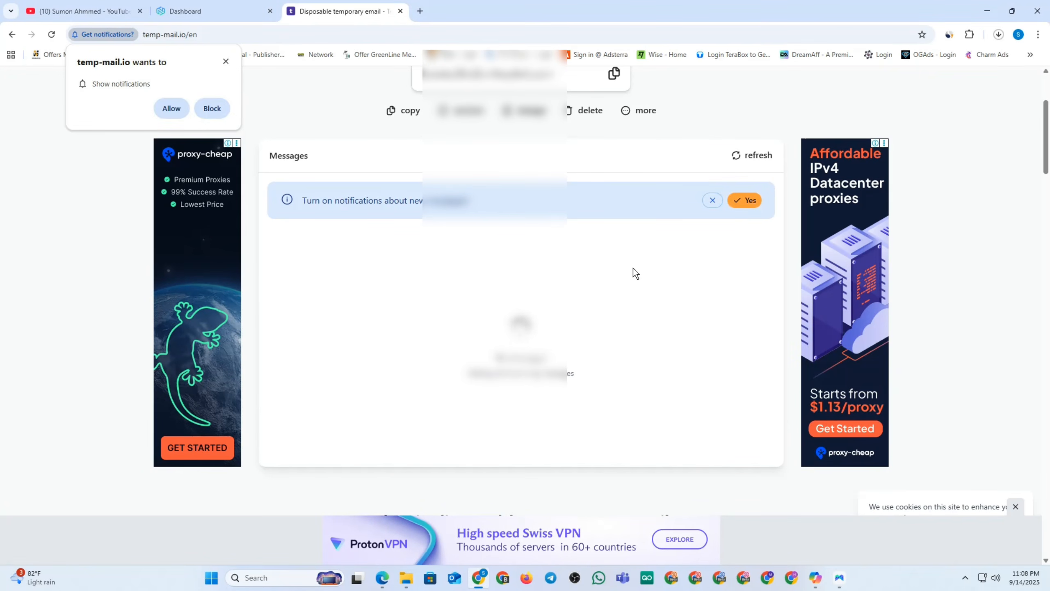
{"action": "left_click", "coordinate": [740, 156]}
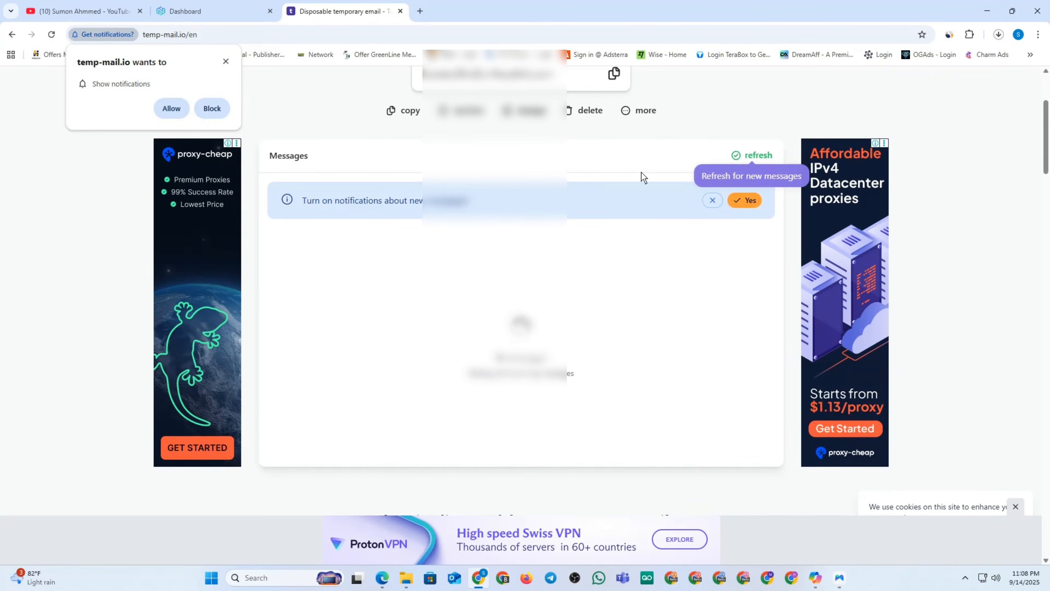
{"action": "double_click", "coordinate": [393, 202]}
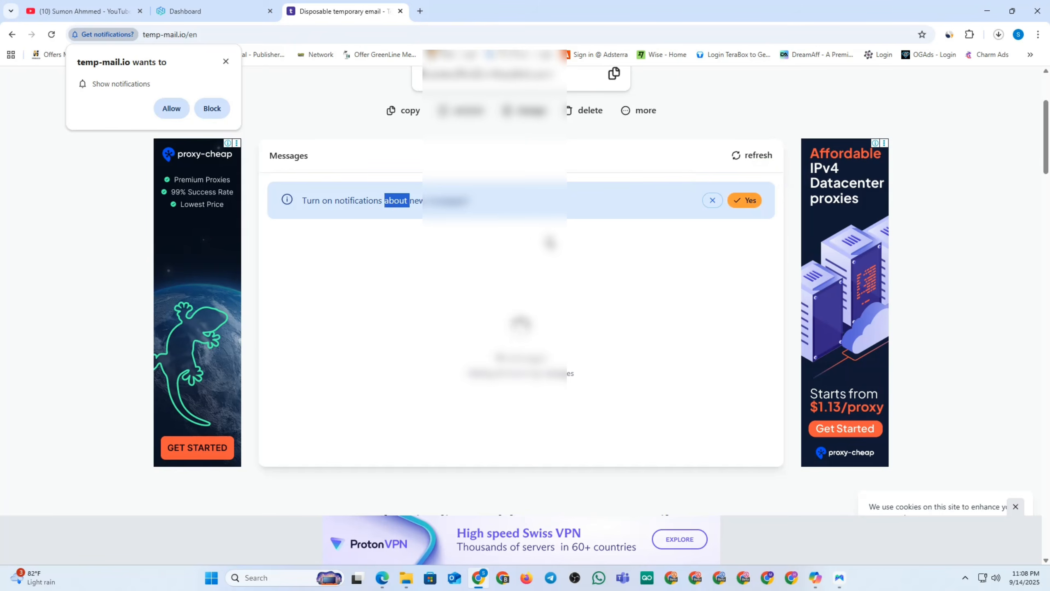
{"action": "scroll", "coordinate": [393, 201], "scroll_direction": "up", "scroll_amount": 2}
{"action": "left_click", "coordinate": [213, 108]}
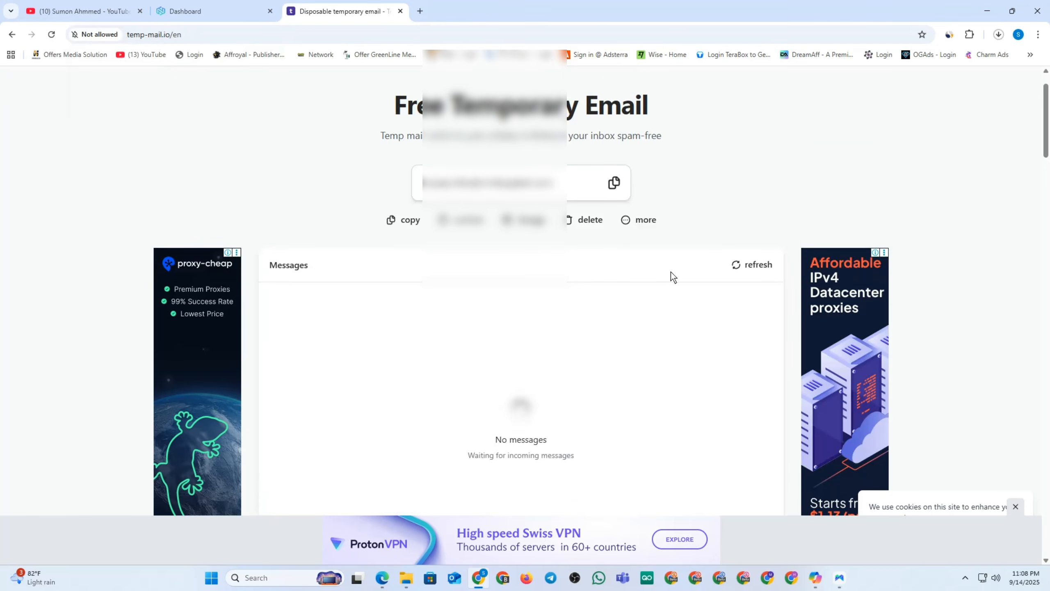
Refresh the Temp Mail inbox, which still shows no messages.
{"action": "left_click", "coordinate": [753, 267]}
{"action": "left_click", "coordinate": [839, 577]}
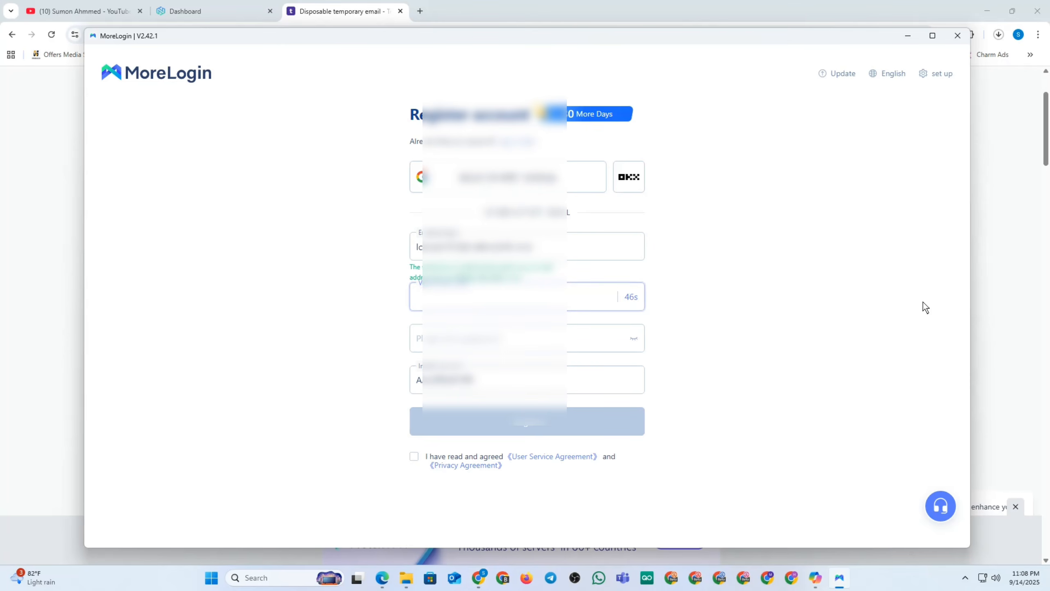
{"action": "left_click", "coordinate": [1034, 291]}
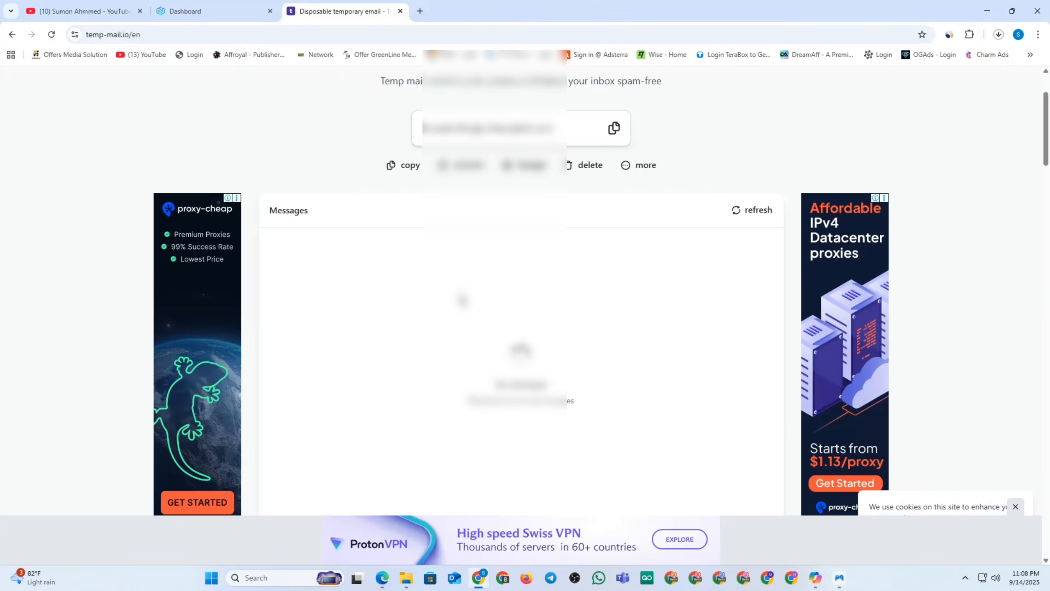
Refresh the Temp Mail inbox while waiting for MoreLogin's verification email.
{"action": "scroll", "coordinate": [1025, 293], "scroll_direction": "down", "scroll_amount": 5}
{"action": "scroll", "coordinate": [640, 306], "scroll_direction": "up", "scroll_amount": 5}
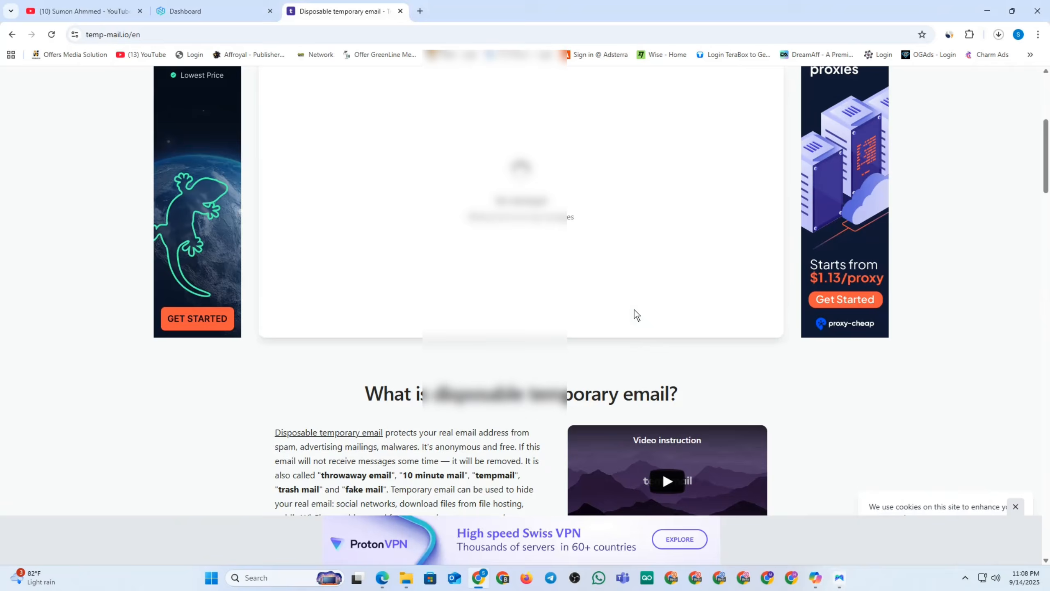
{"action": "scroll", "coordinate": [634, 314], "scroll_direction": "up", "scroll_amount": 3}
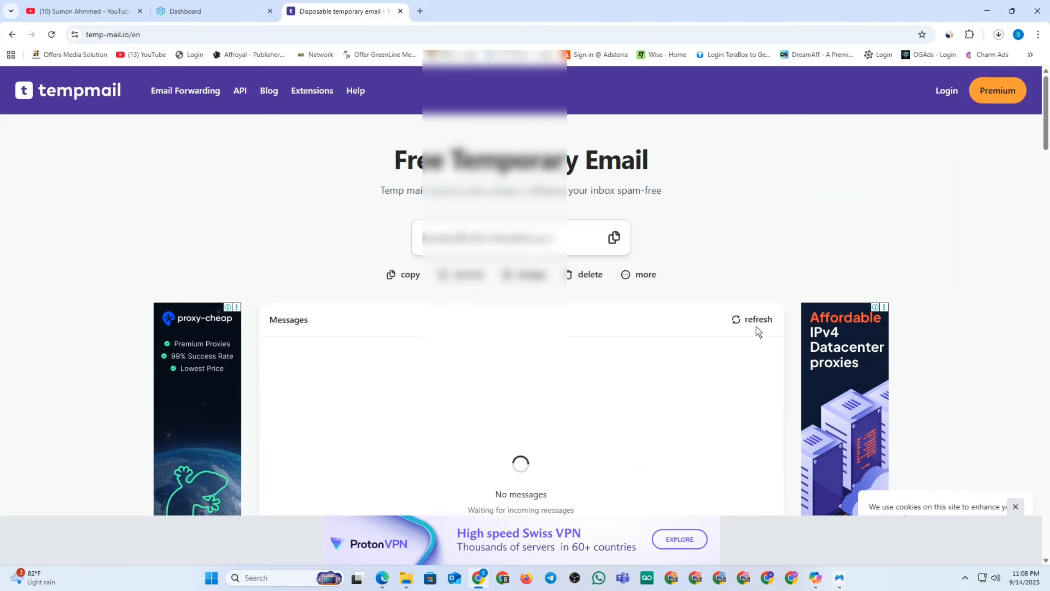
{"action": "left_click", "coordinate": [839, 578]}
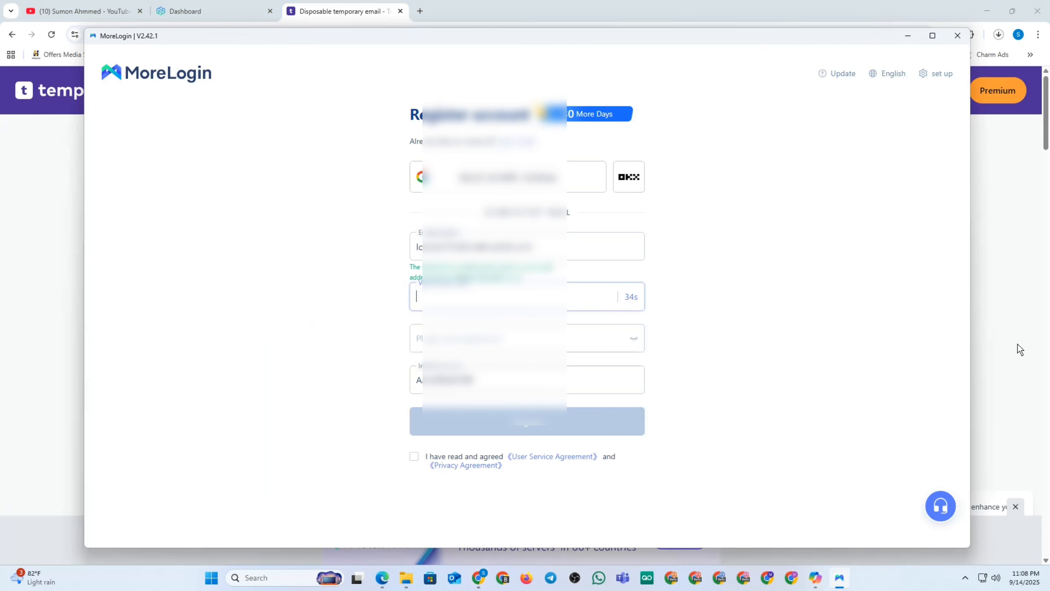
{"action": "left_click", "coordinate": [1019, 289]}
{"action": "scroll", "coordinate": [583, 314], "scroll_direction": "down", "scroll_amount": 3}
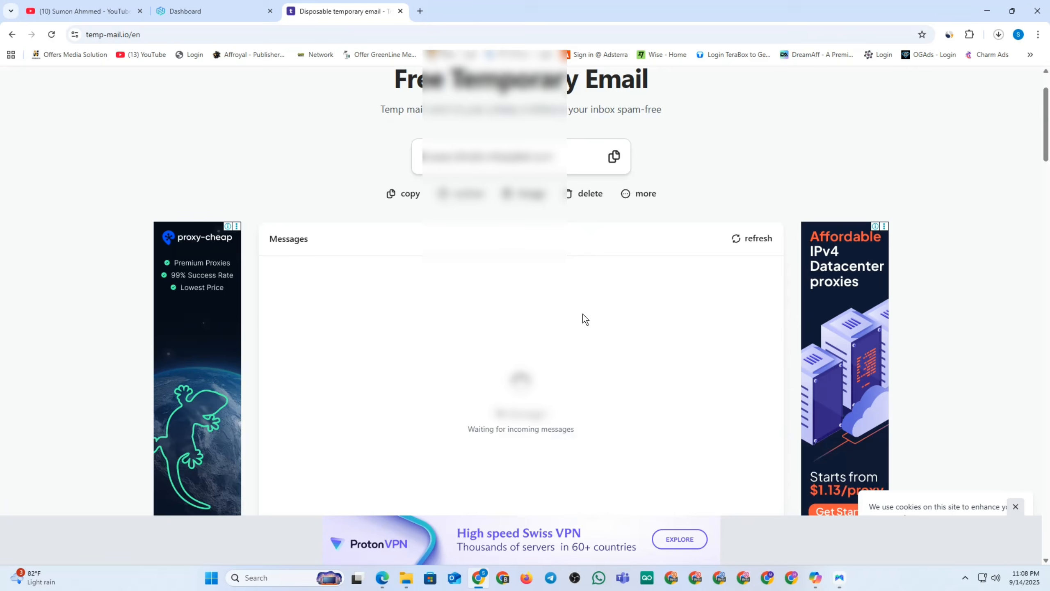
{"action": "left_click", "coordinate": [758, 211]}
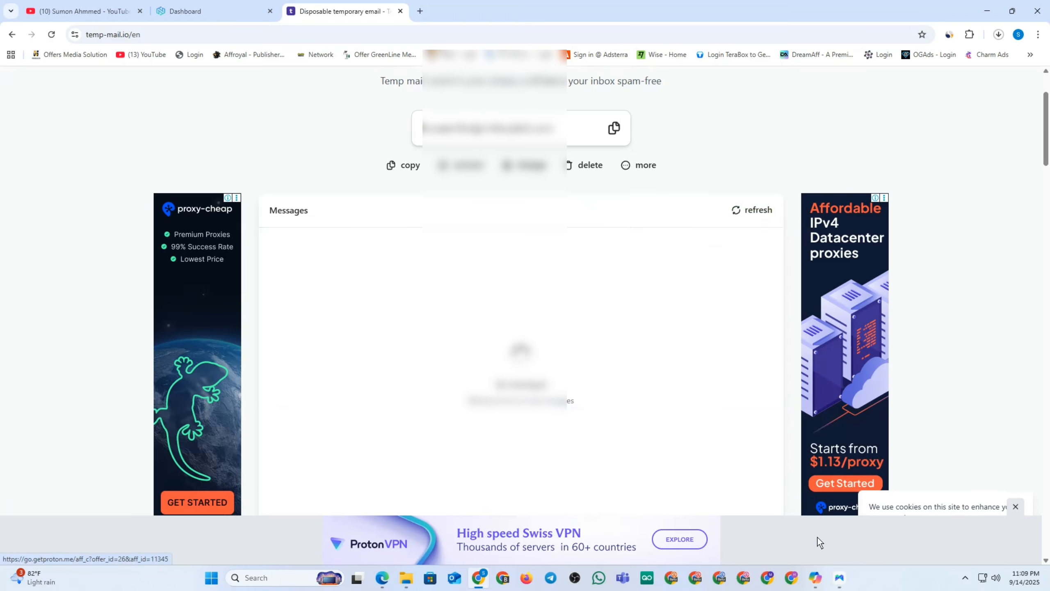
Open the MoreLogin verification email and select the verification code.
{"action": "left_click", "coordinate": [839, 578]}
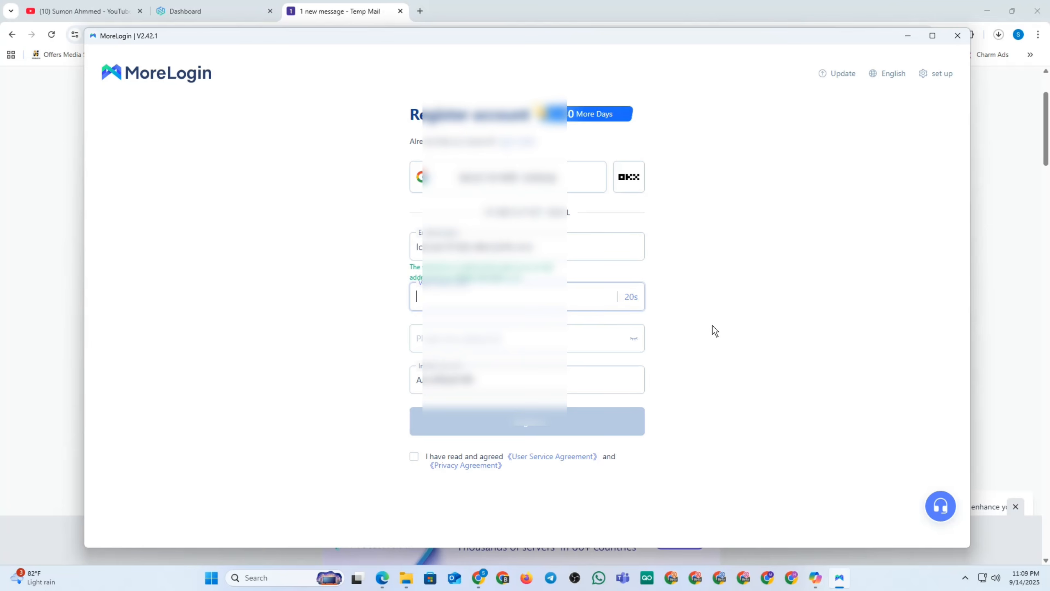
{"action": "left_click", "coordinate": [988, 297]}
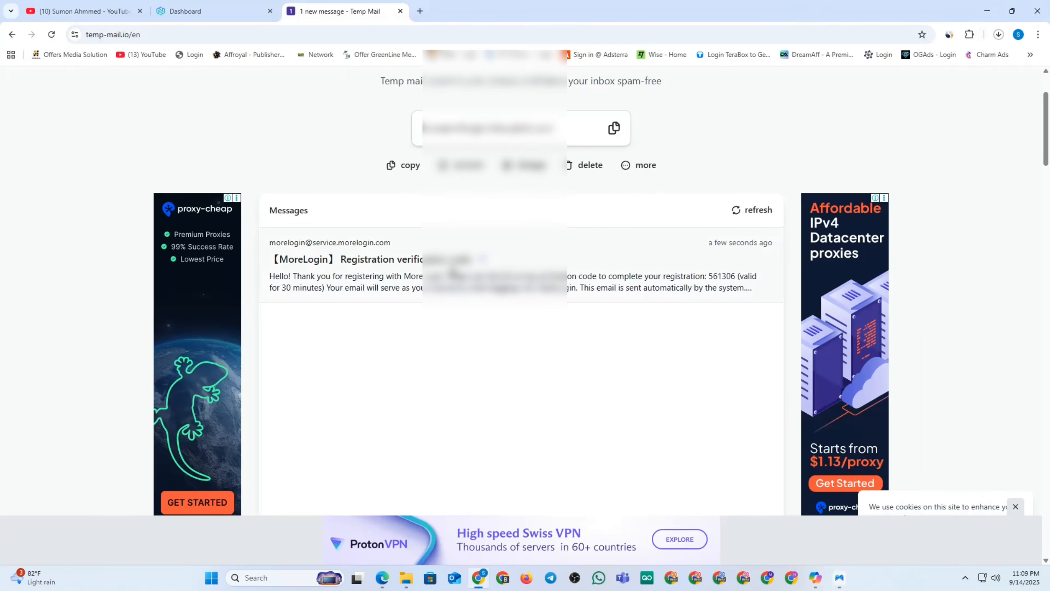
{"action": "left_click", "coordinate": [454, 269]}
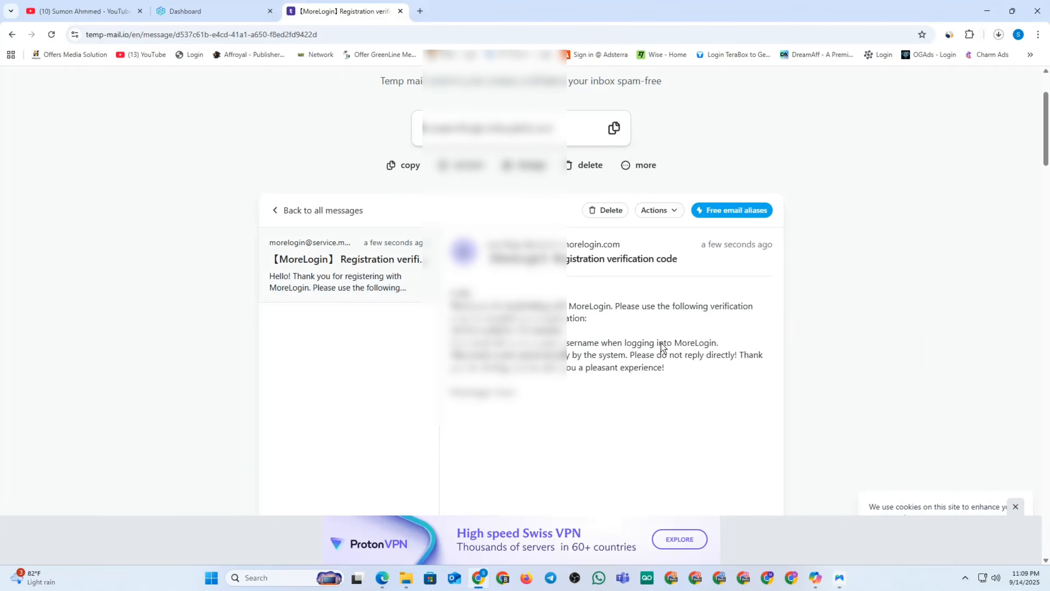
{"action": "scroll", "coordinate": [642, 349], "scroll_direction": "down", "scroll_amount": 4}
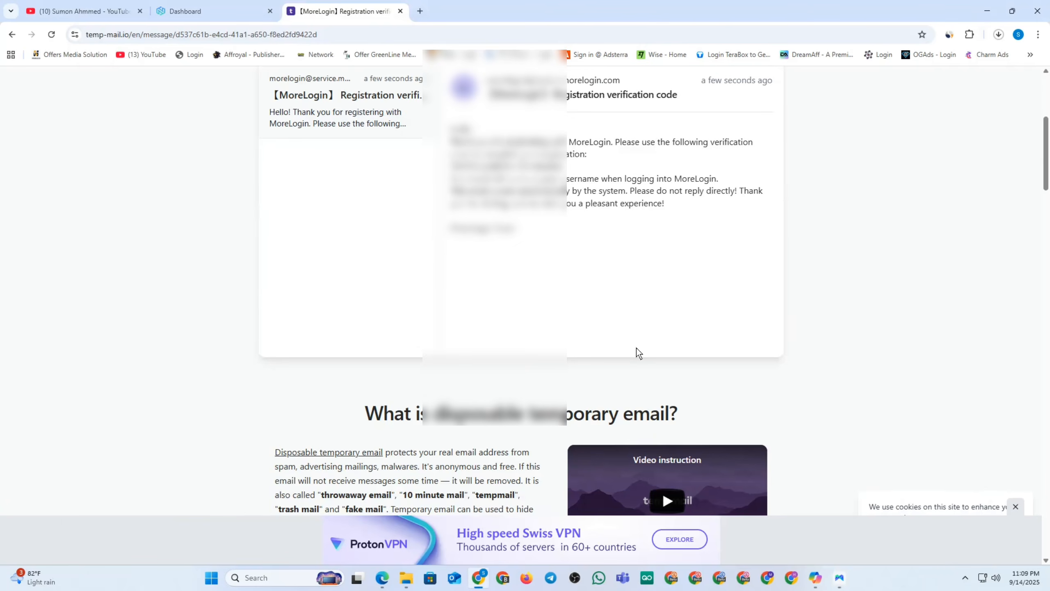
{"action": "double_click", "coordinate": [461, 166]}
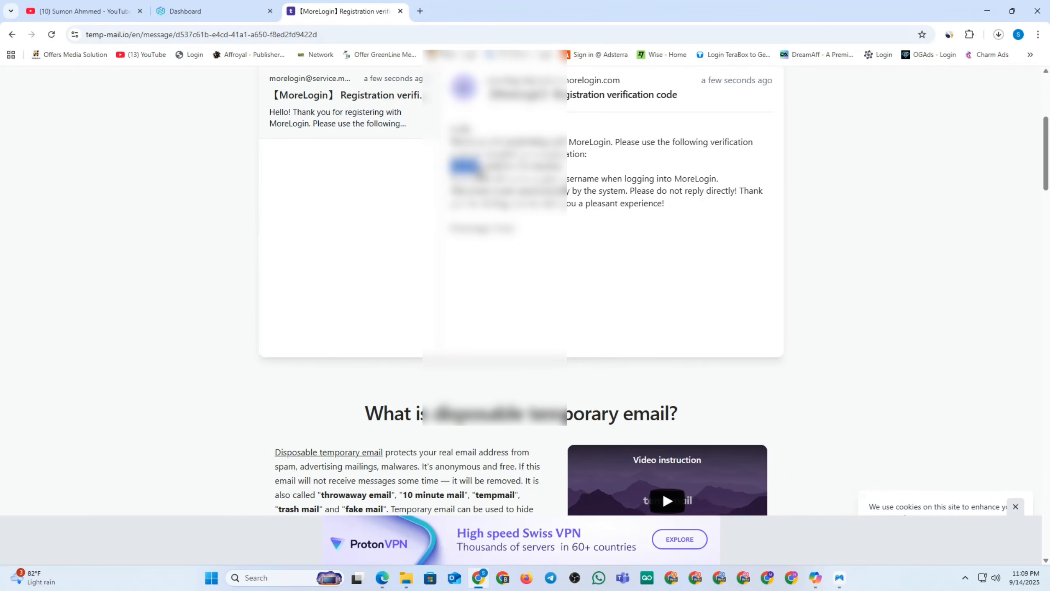
Paste the emailed code, enter a password, accept the agreements and submit MoreLogin registration.
{"action": "left_click", "coordinate": [839, 577]}
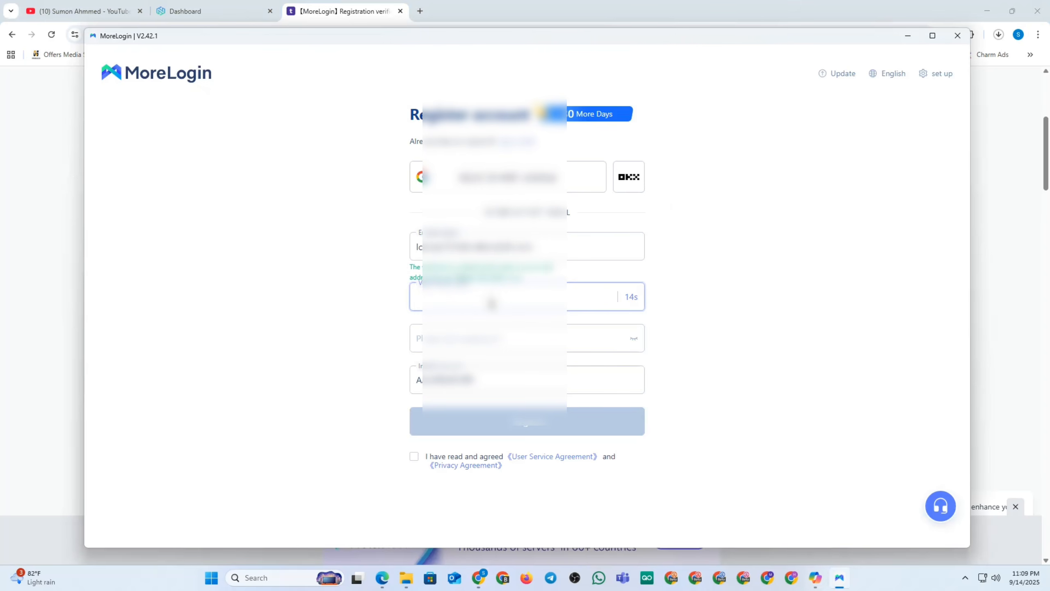
{"action": "key", "text": "ctrl+v"}
{"action": "left_click", "coordinate": [456, 339]}
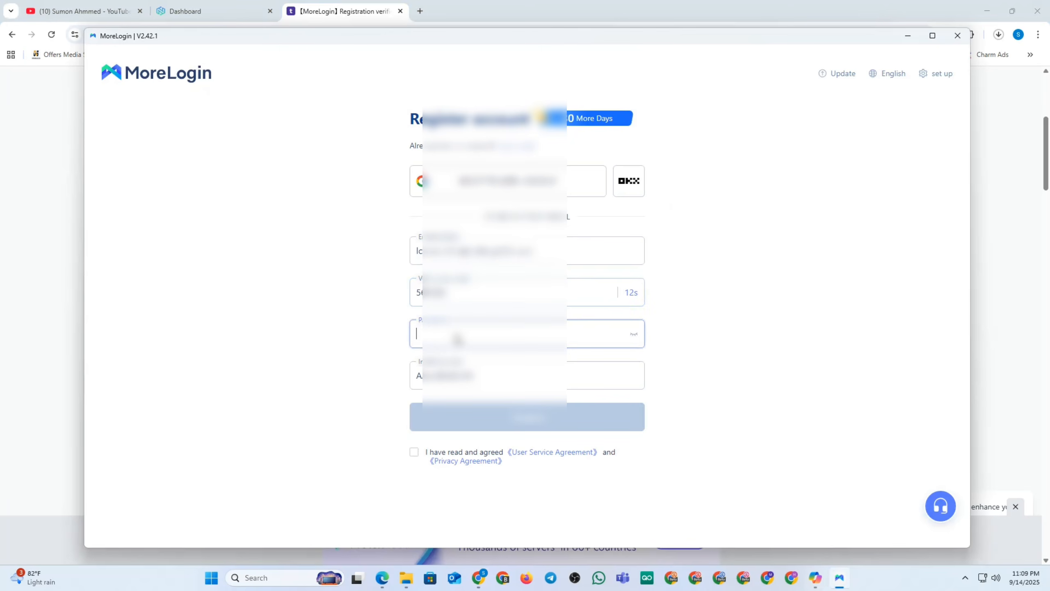
{"action": "type", "text": "•••"}
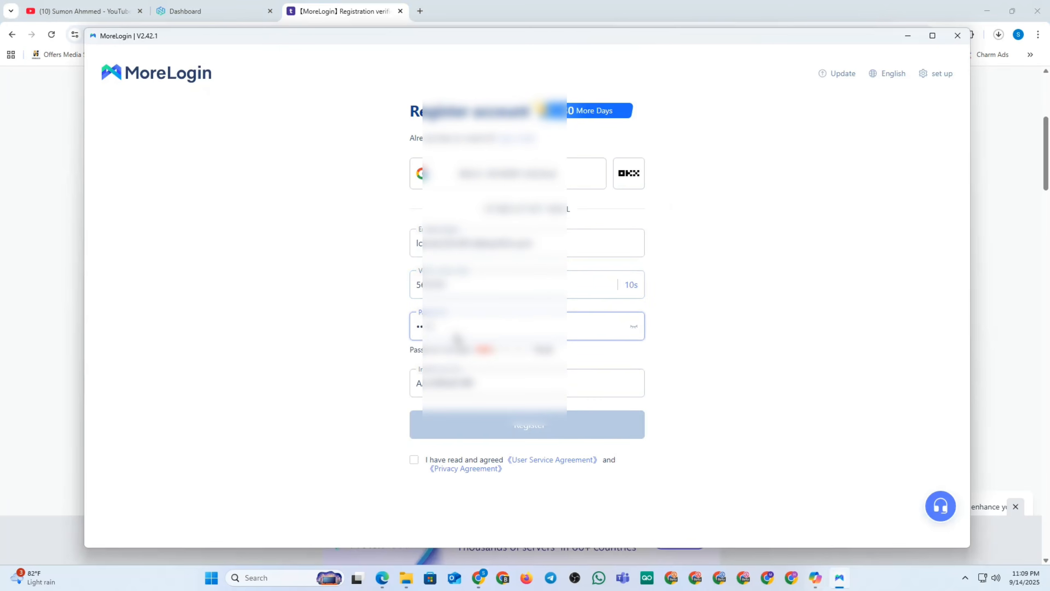
{"action": "type", "text": "••••••"}
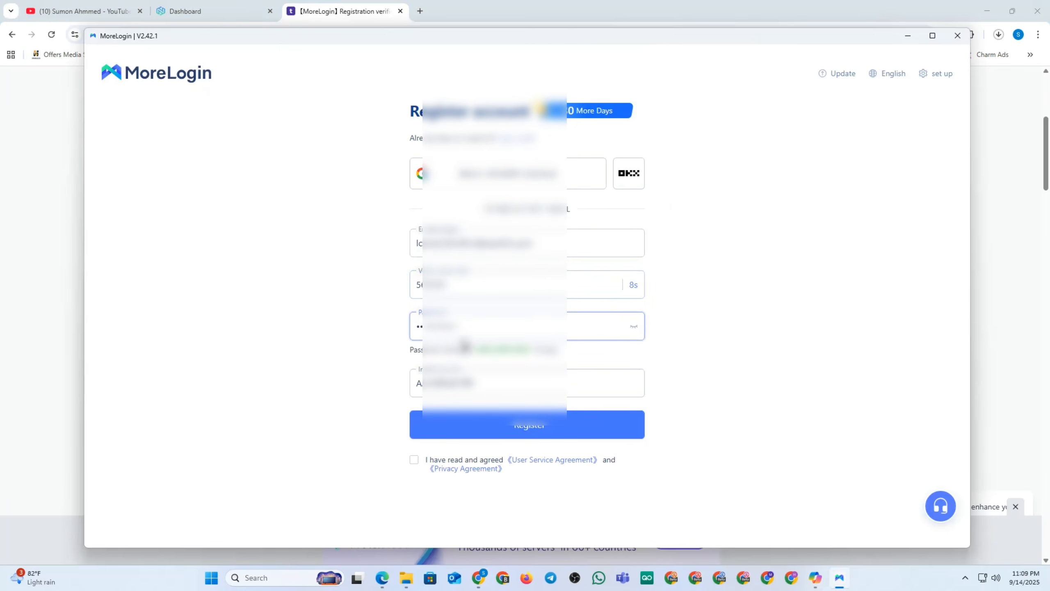
{"action": "left_click", "coordinate": [413, 459]}
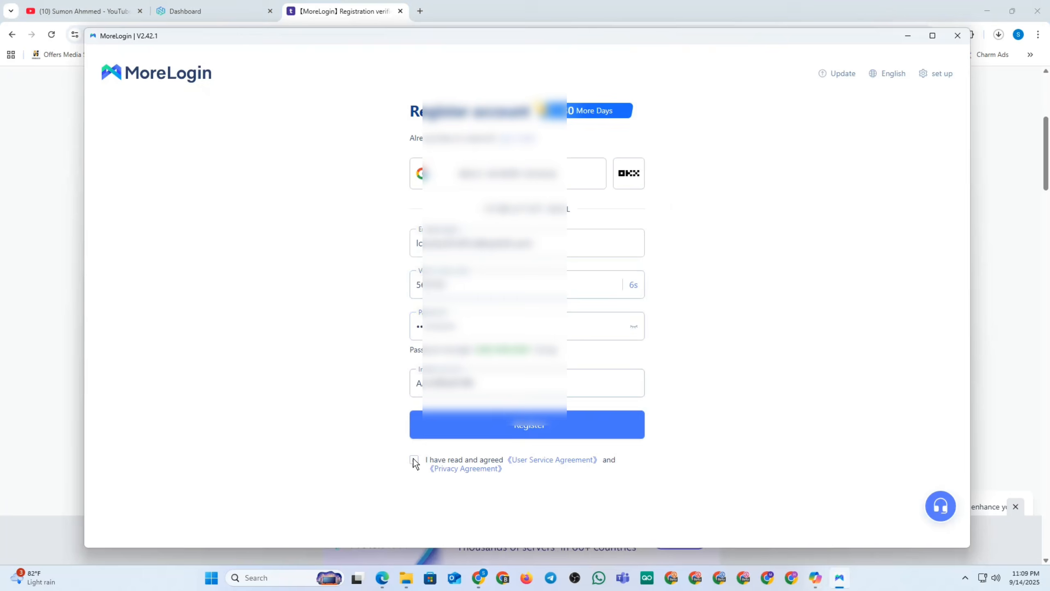
{"action": "left_click", "coordinate": [479, 431]}
{"action": "left_click", "coordinate": [479, 429]}
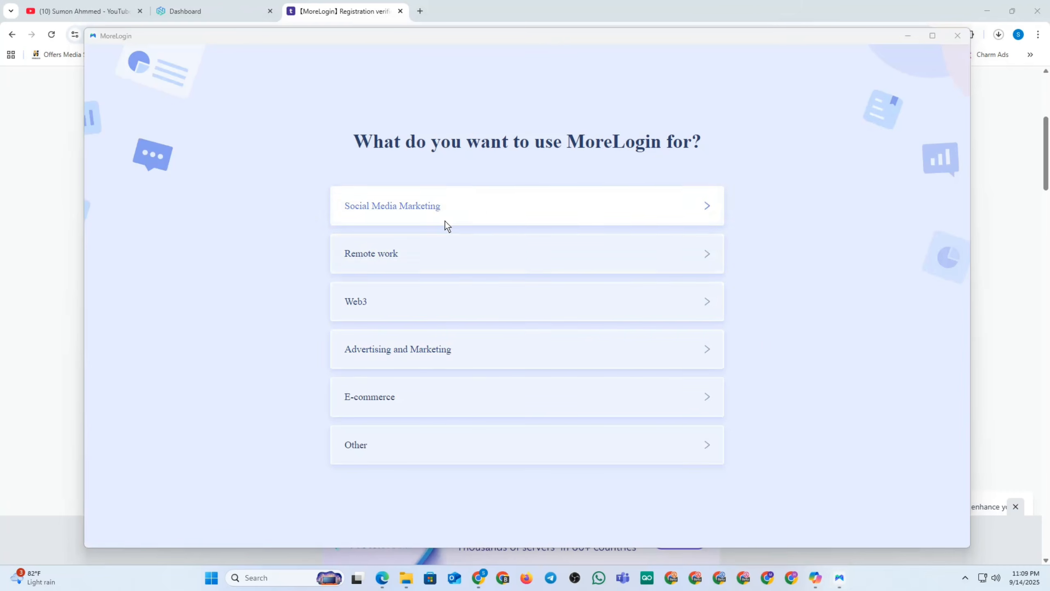
Pick Social Media Marketing, 400-1000 accounts, and Facebook as the referral source.
{"action": "left_click", "coordinate": [492, 206]}
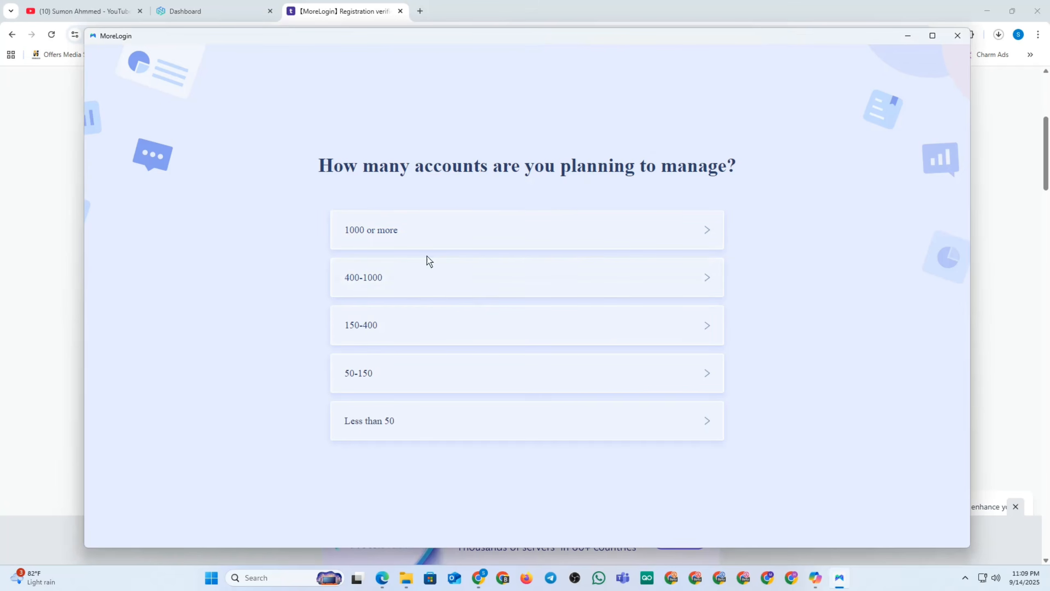
{"action": "left_click", "coordinate": [400, 277]}
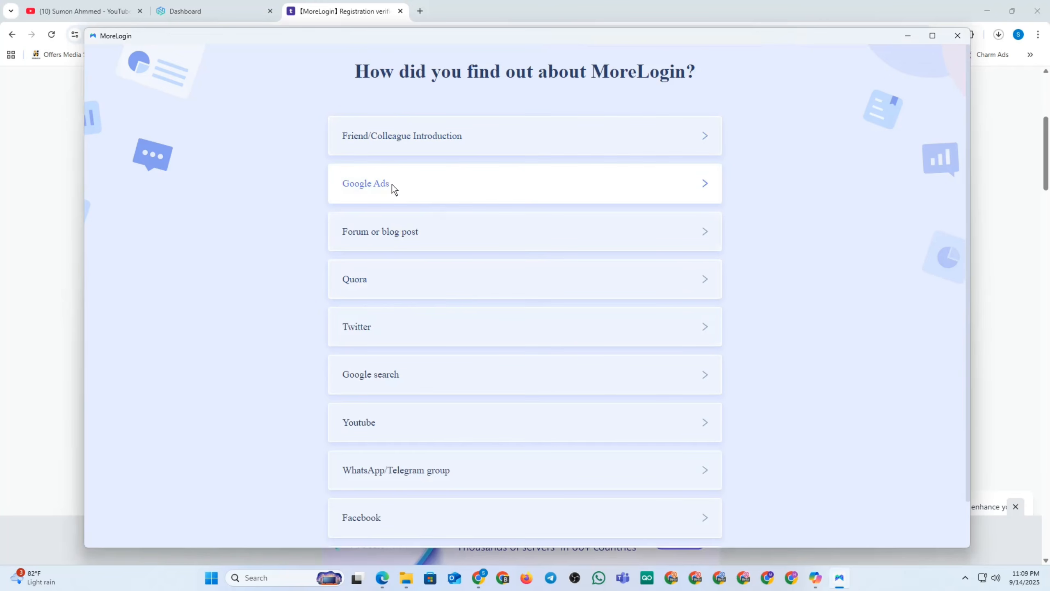
{"action": "scroll", "coordinate": [511, 381], "scroll_direction": "down", "scroll_amount": 2}
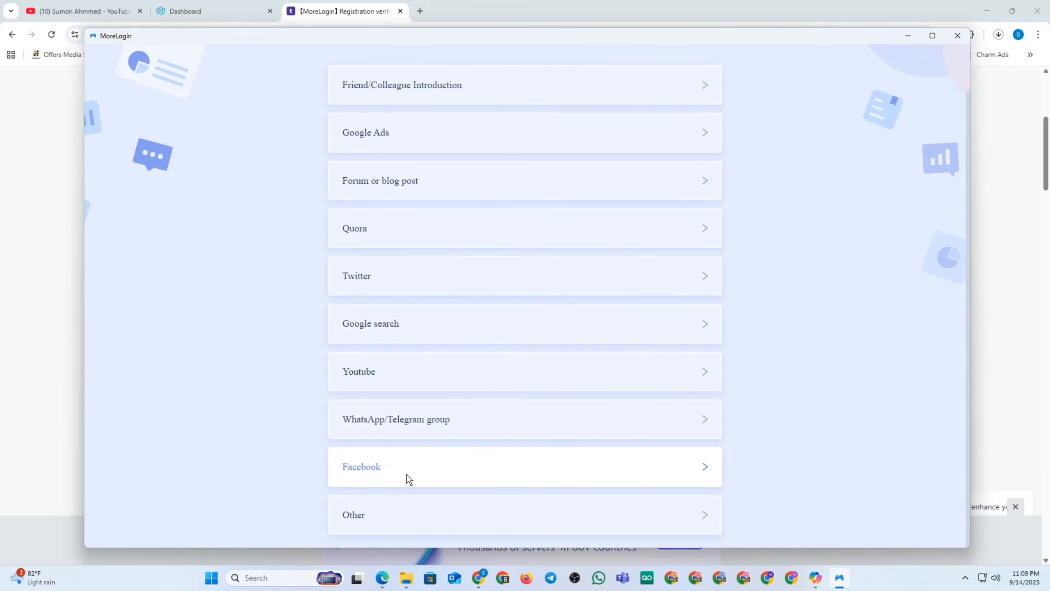
{"action": "left_click", "coordinate": [408, 473]}
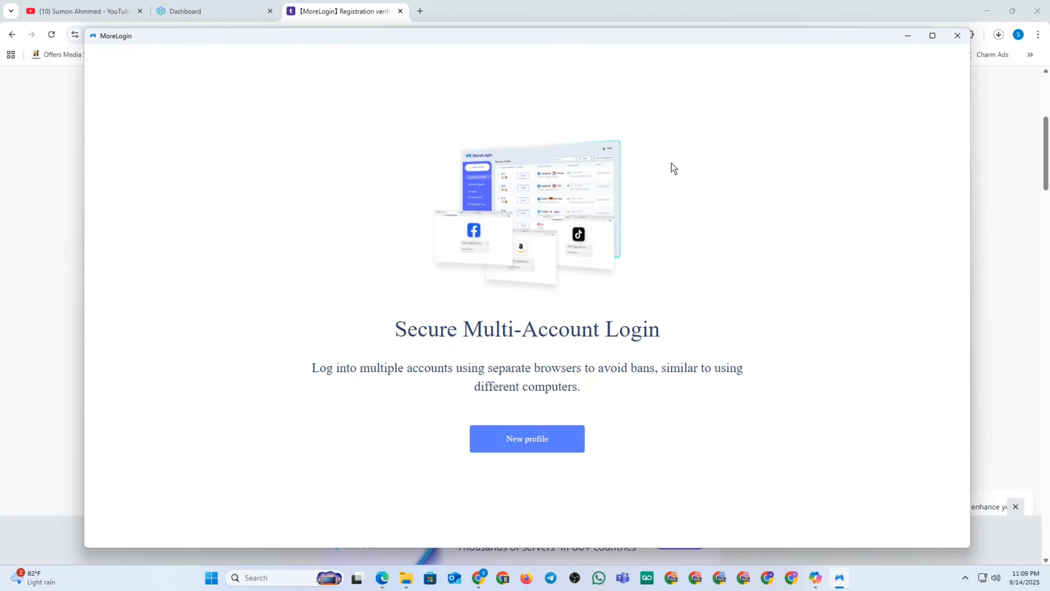
Open the profile list and delete the sample P-1 profile through its ⋮ menu.
{"action": "left_click", "coordinate": [526, 443]}
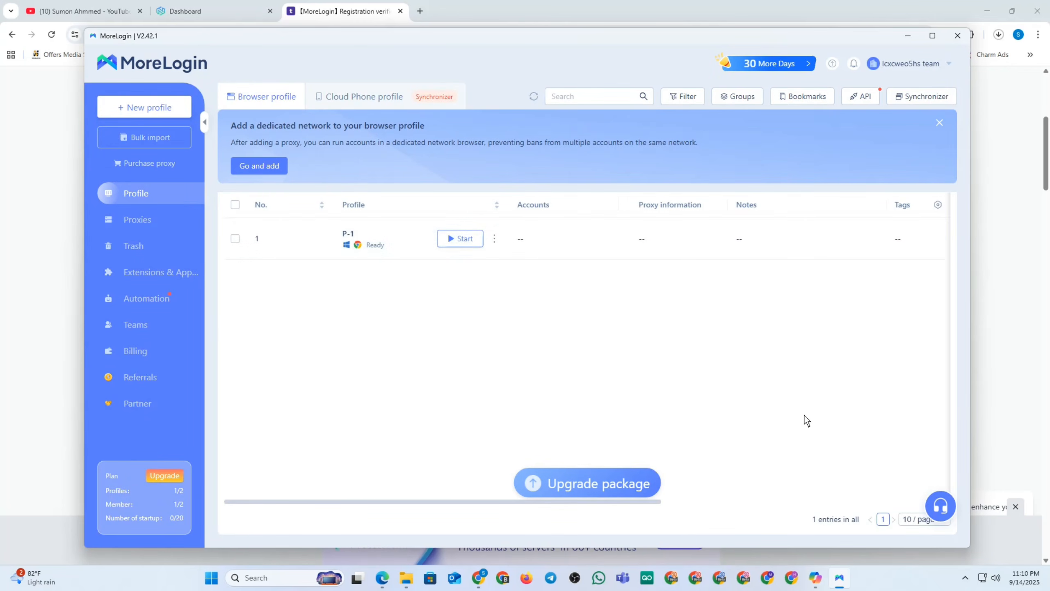
{"action": "left_click", "coordinate": [236, 239]}
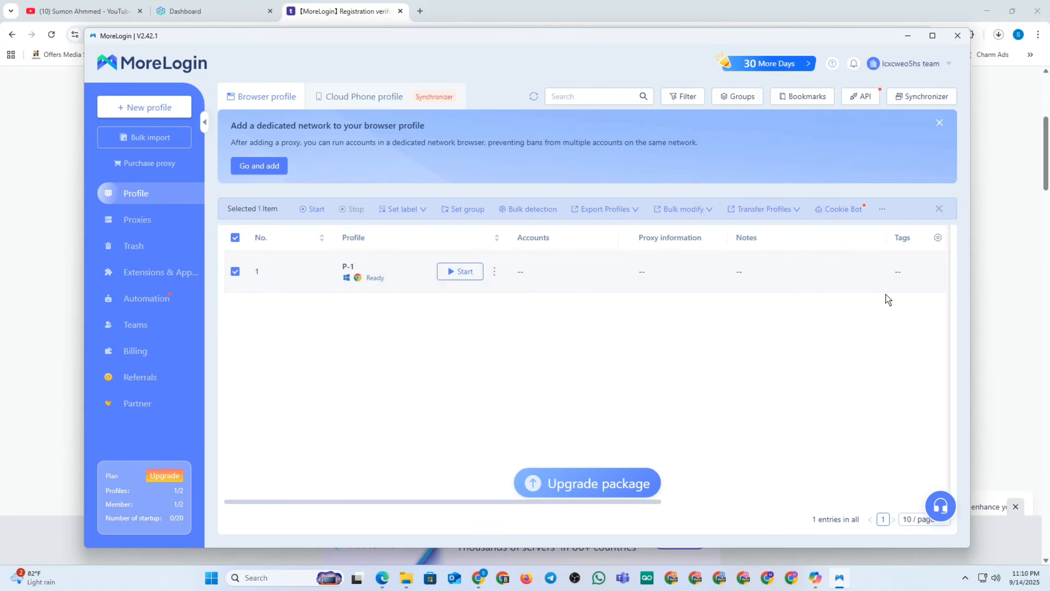
{"action": "left_click", "coordinate": [493, 271]}
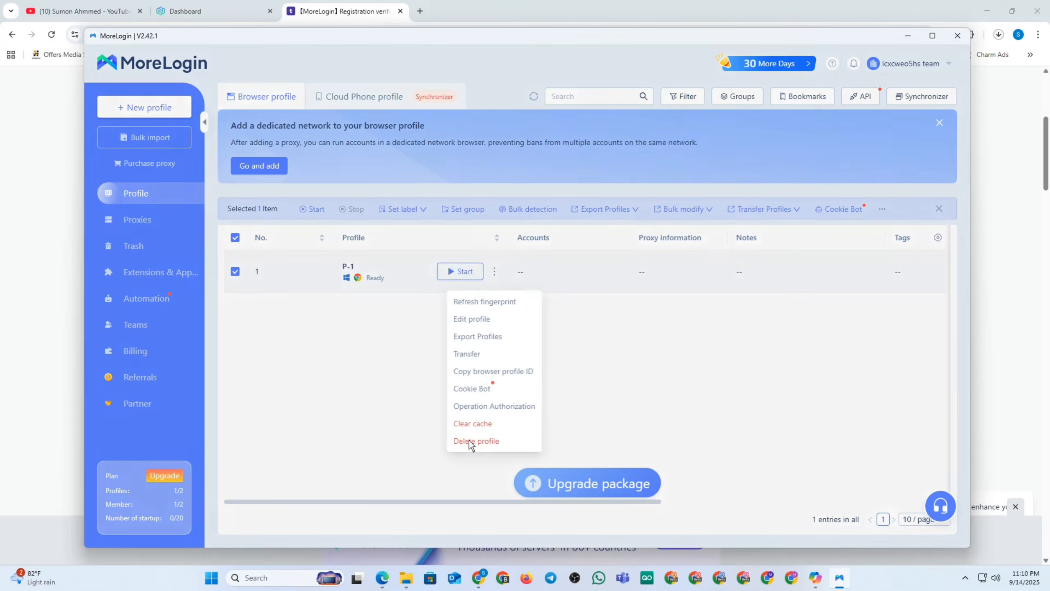
{"action": "left_click", "coordinate": [476, 440]}
{"action": "left_click", "coordinate": [640, 174]}
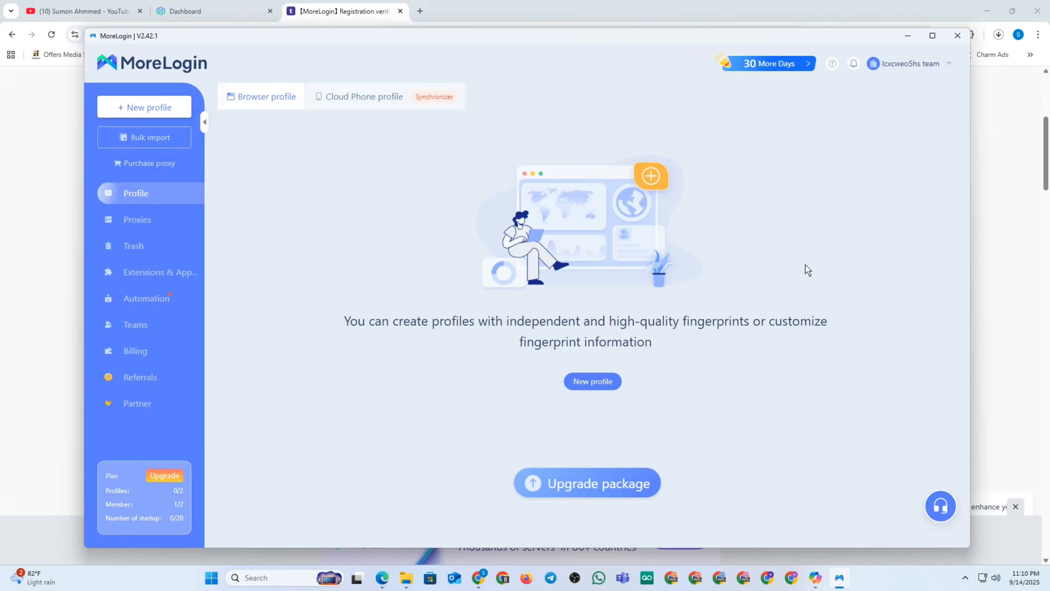
Start a new browser profile with macOS in Quick create, then switch to the Advanced create form.
{"action": "left_click", "coordinate": [144, 107]}
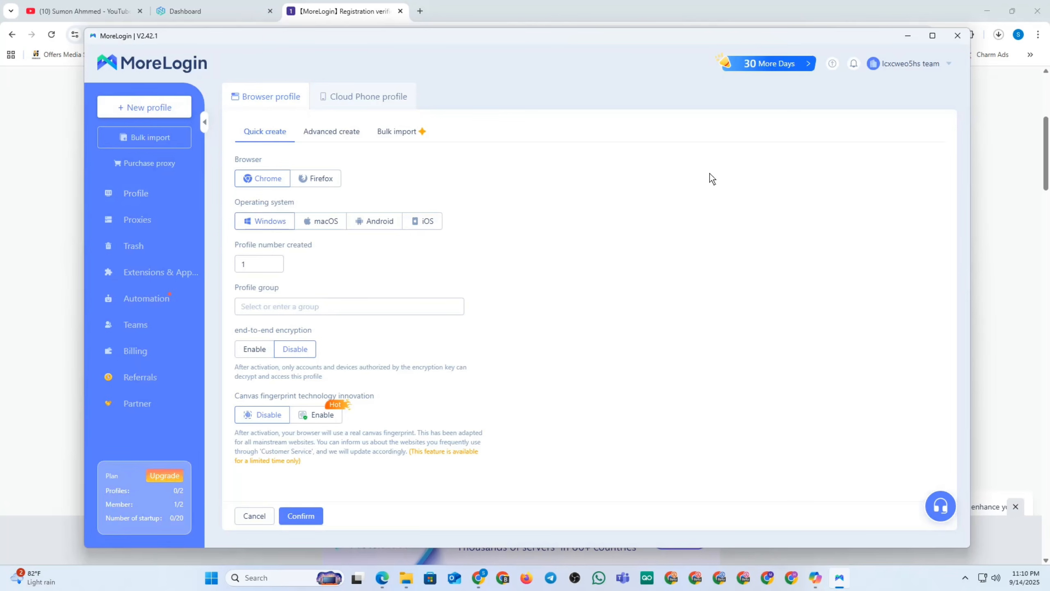
{"action": "mouse_move", "coordinate": [594, 41]}
{"action": "left_mouse_down"}
{"action": "mouse_move", "coordinate": [625, 37]}
{"action": "mouse_move", "coordinate": [605, 33]}
{"action": "left_mouse_up"}
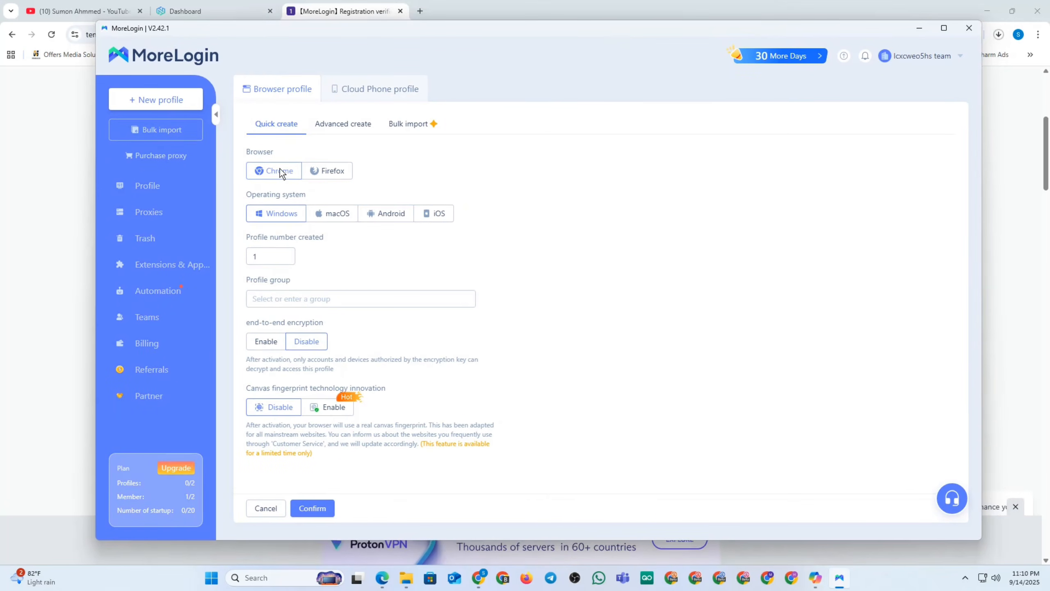
{"action": "left_click", "coordinate": [340, 214]}
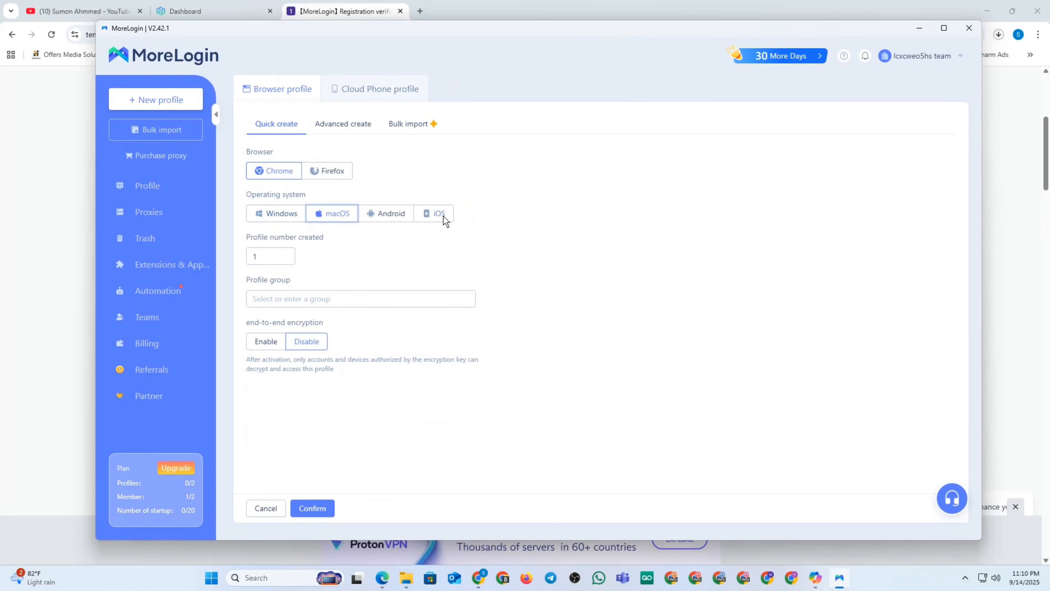
{"action": "left_click", "coordinate": [348, 127]}
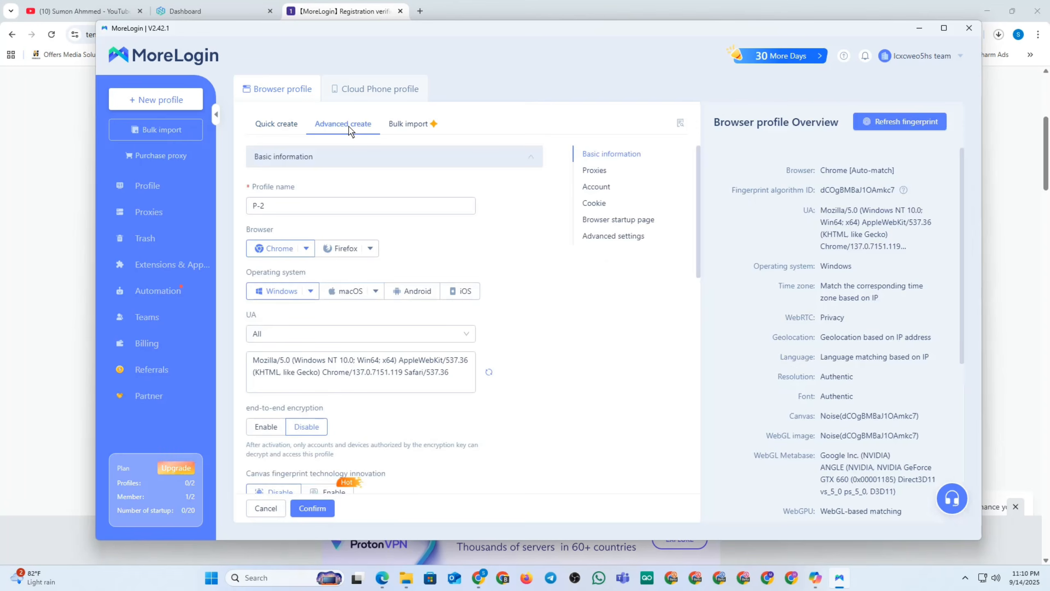
Replace the default profile name P-2 with the user's name and set the OS to macOS.
{"action": "triple_click", "coordinate": [321, 206]}
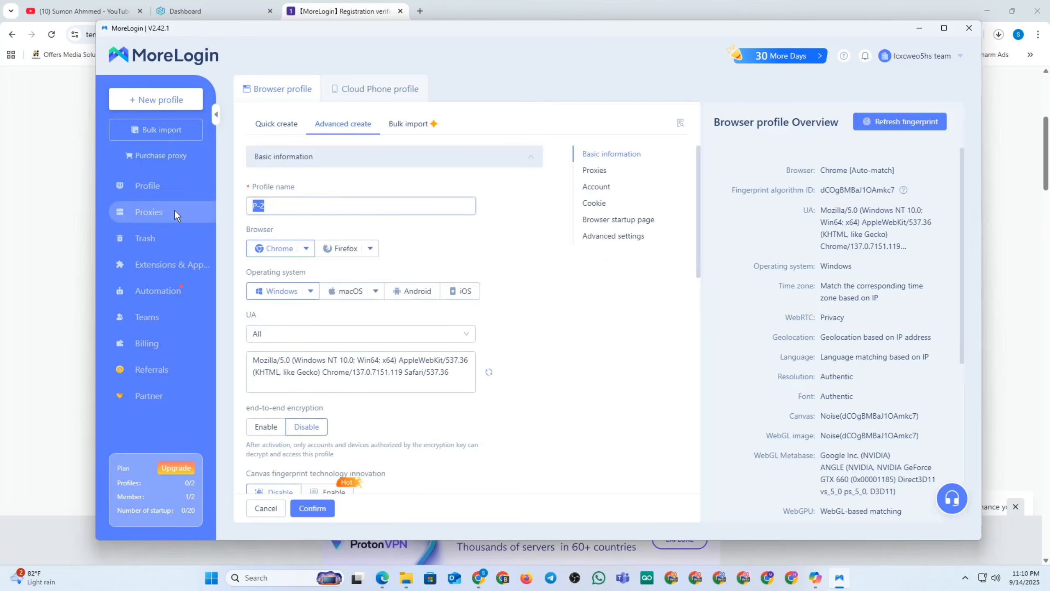
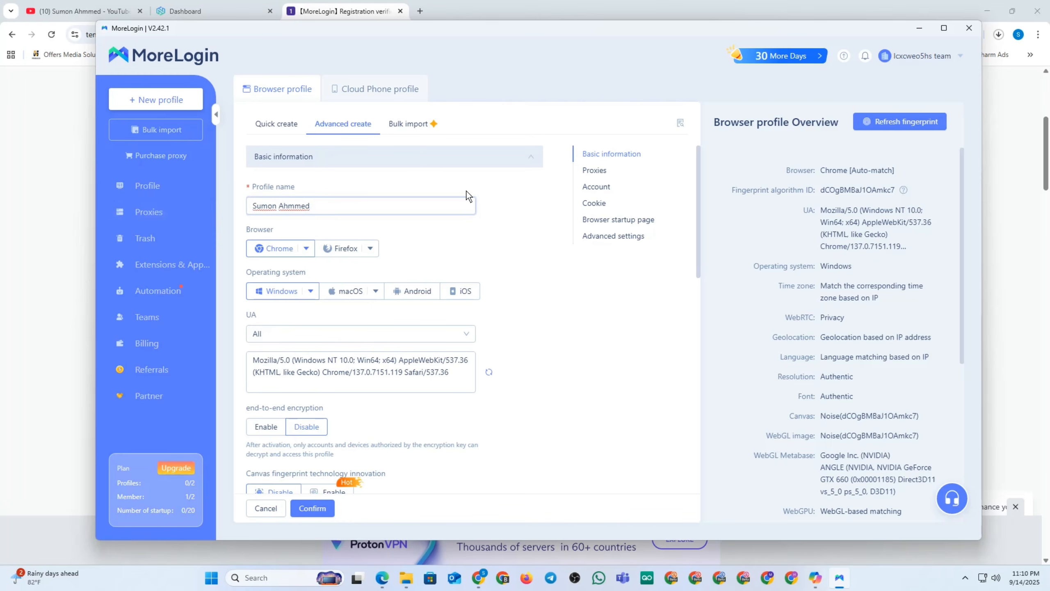
{"action": "scroll", "coordinate": [517, 228], "scroll_direction": "down", "scroll_amount": 1}
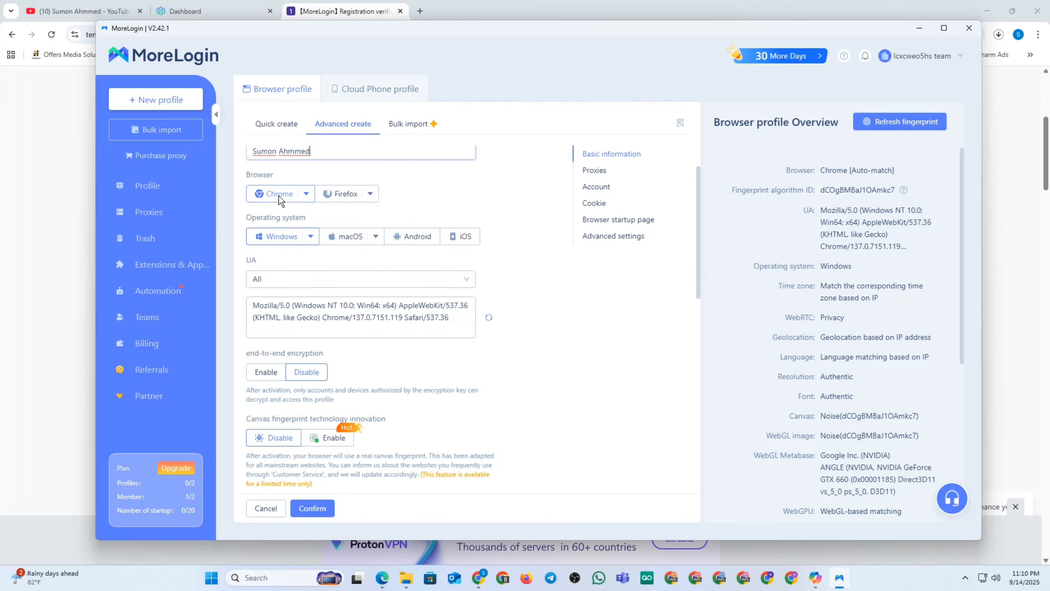
{"action": "left_click", "coordinate": [356, 238]}
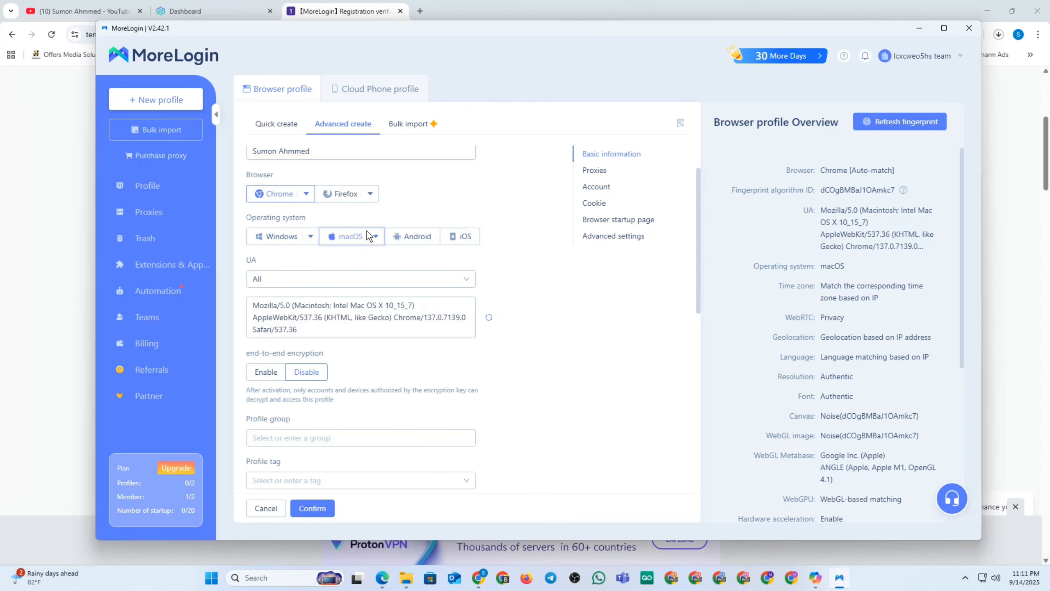
Scroll down to the Proxies section showing proxy type and IP query channel.
{"action": "scroll", "coordinate": [367, 231], "scroll_direction": "down", "scroll_amount": 5}
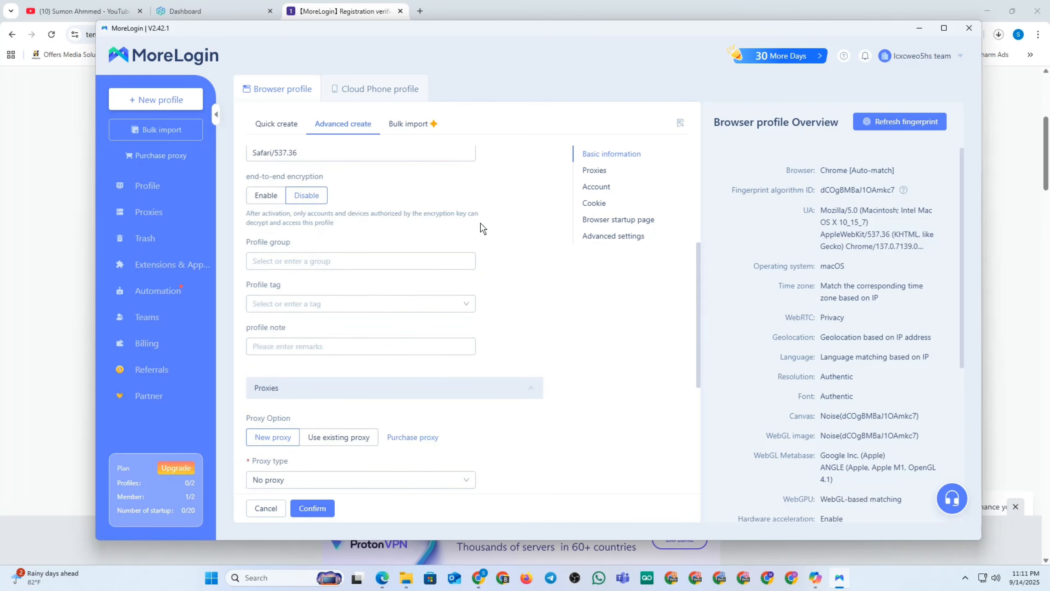
{"action": "scroll", "coordinate": [481, 223], "scroll_direction": "down", "scroll_amount": 3}
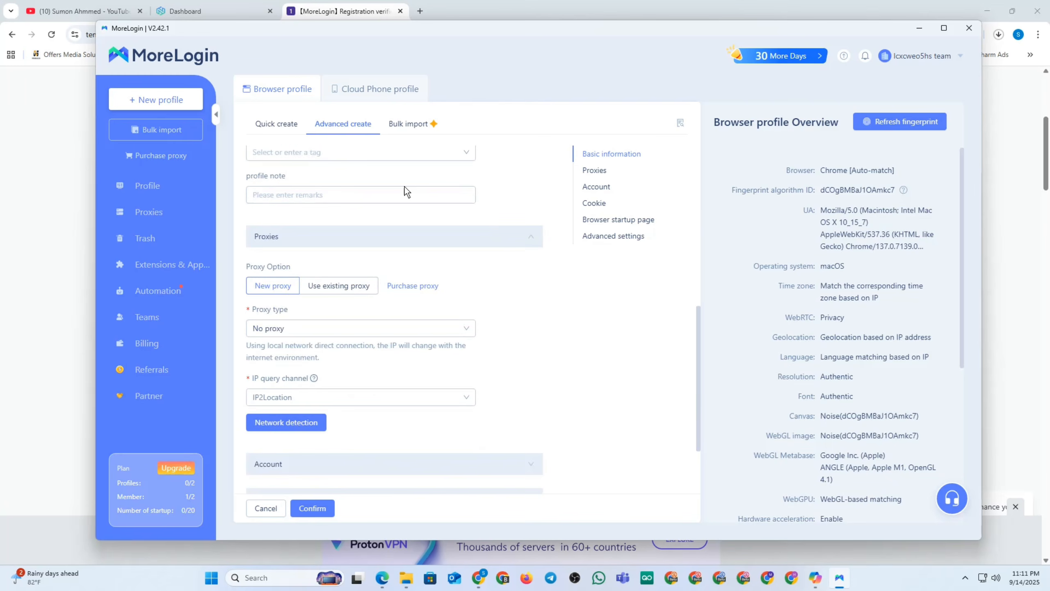
{"action": "scroll", "coordinate": [372, 195], "scroll_direction": "up", "scroll_amount": 3}
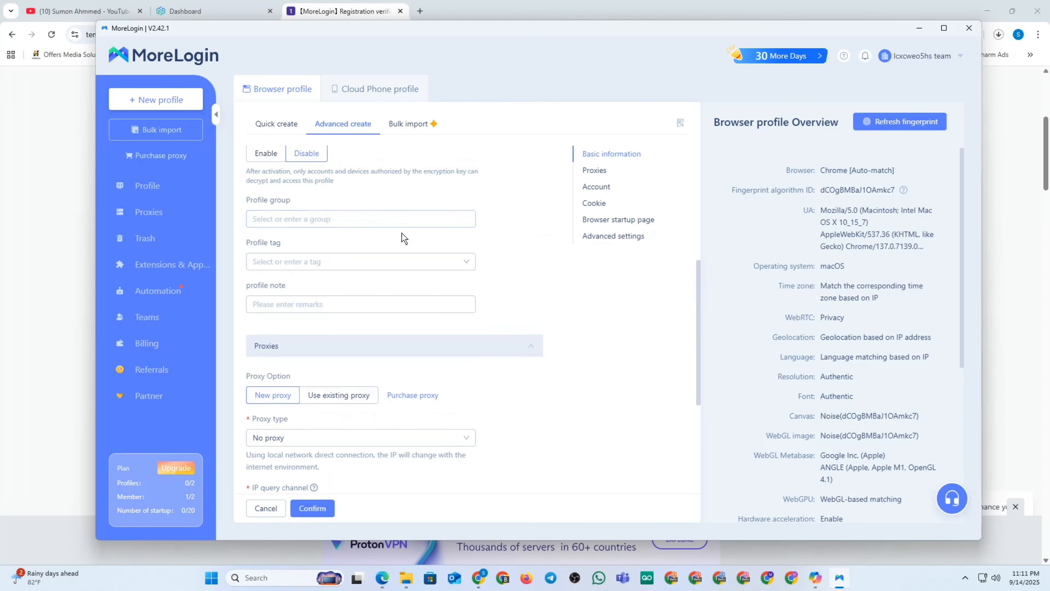
{"action": "left_click", "coordinate": [371, 216]}
{"action": "left_click", "coordinate": [535, 200]}
{"action": "scroll", "coordinate": [544, 252], "scroll_direction": "down", "scroll_amount": 3}
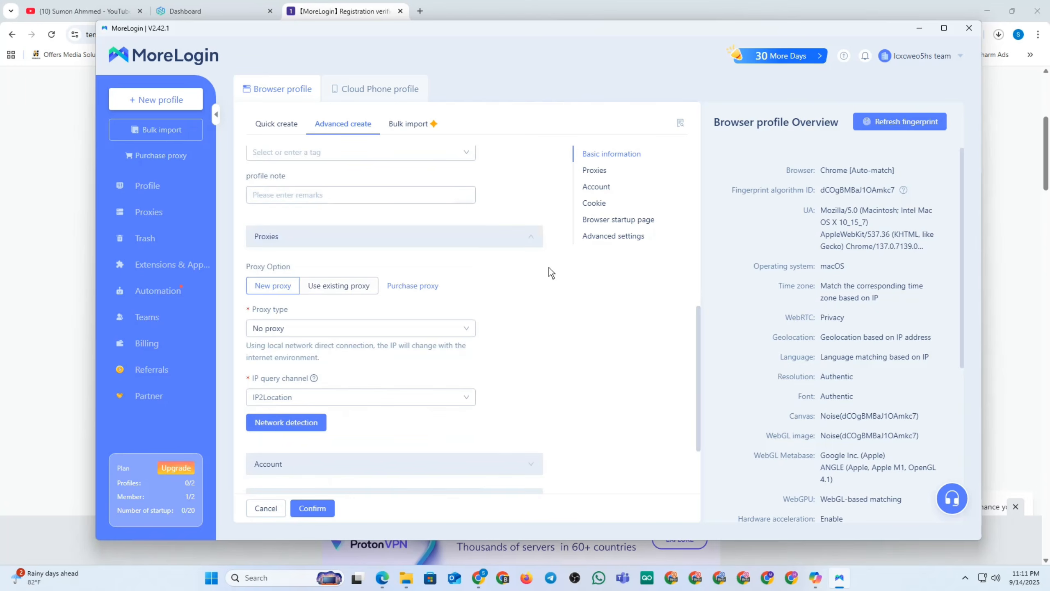
{"action": "left_click", "coordinate": [504, 238]}
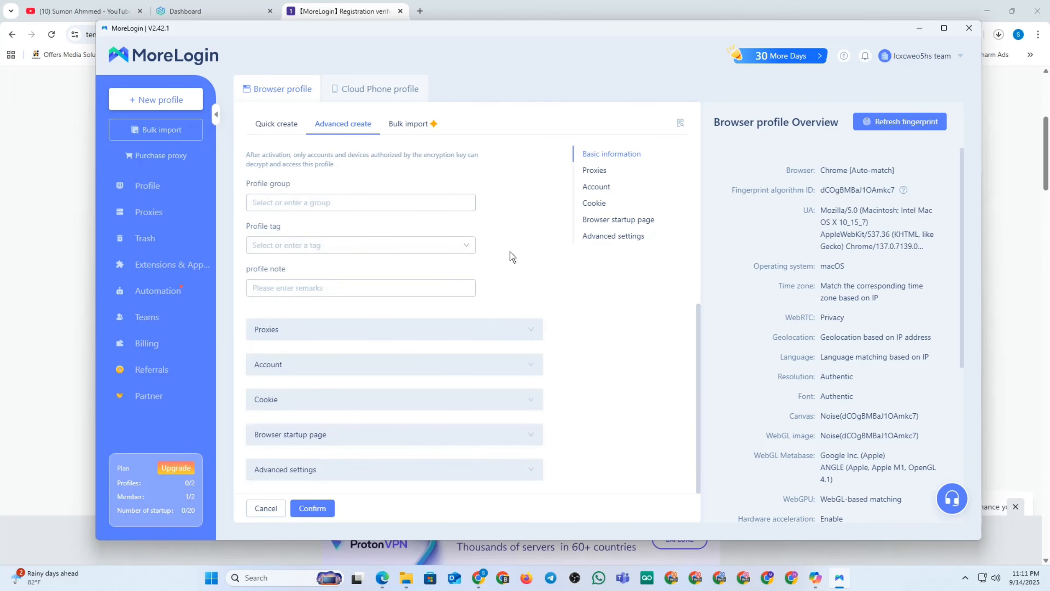
{"action": "left_click", "coordinate": [301, 329]}
{"action": "scroll", "coordinate": [489, 292], "scroll_direction": "down", "scroll_amount": 2}
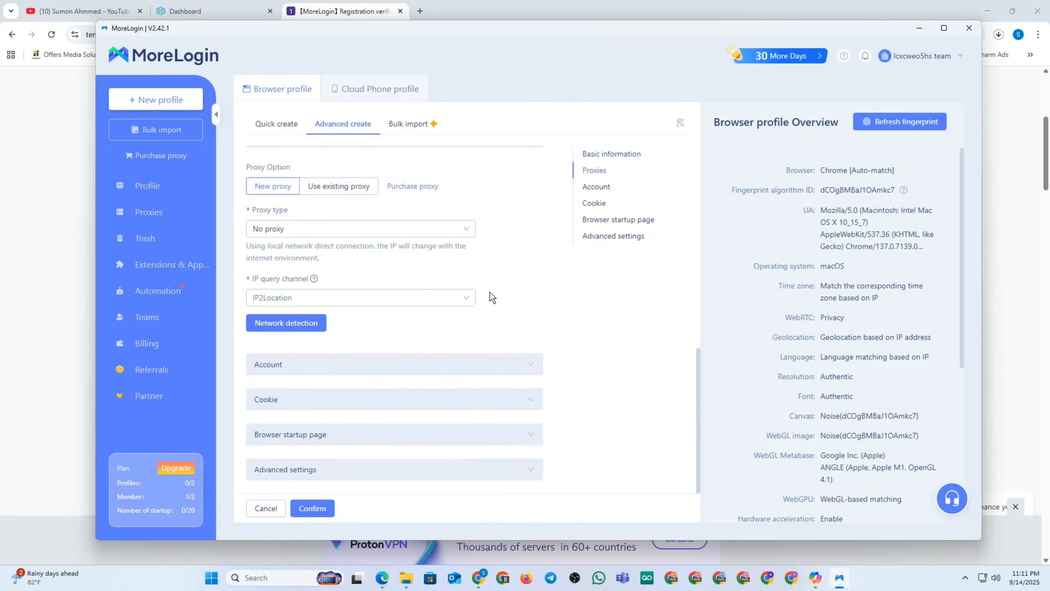
Choose Socks5 as the proxy type and leave the IP query channel on IP2Location.
{"action": "left_click", "coordinate": [437, 228]}
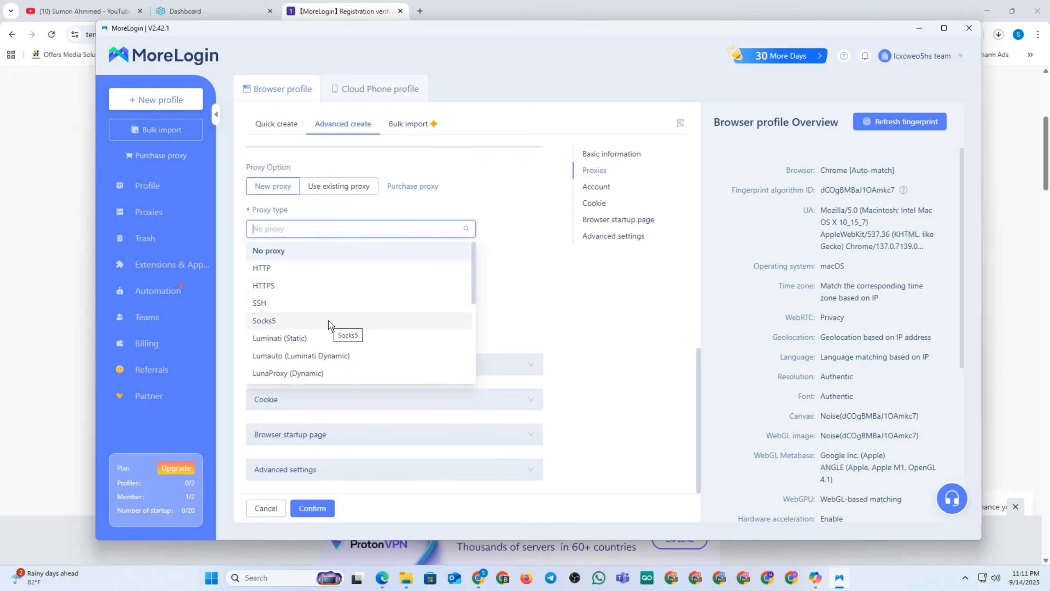
{"action": "left_click", "coordinate": [272, 321]}
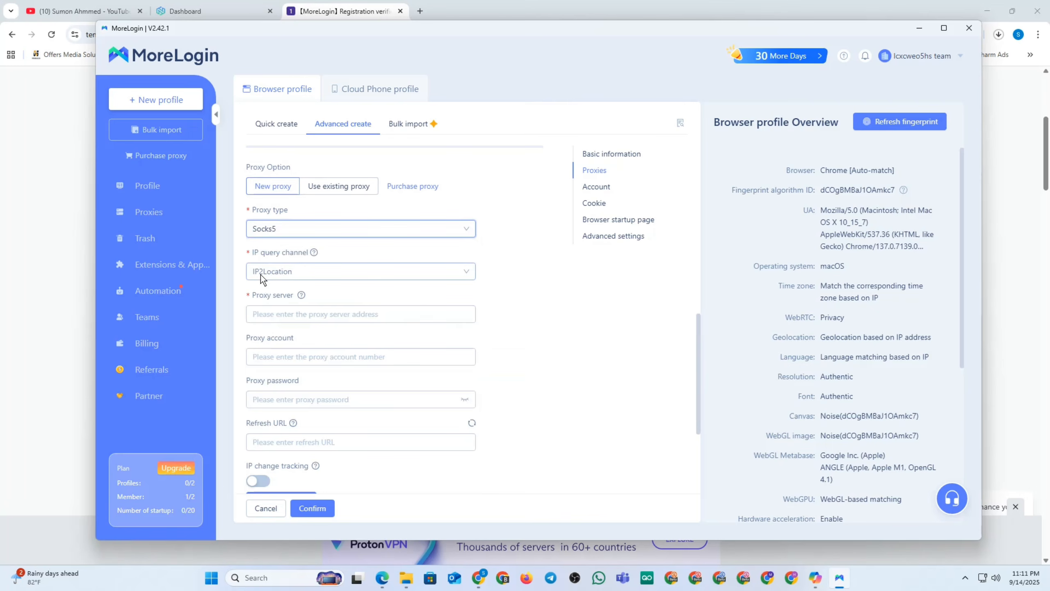
{"action": "left_click", "coordinate": [461, 273]}
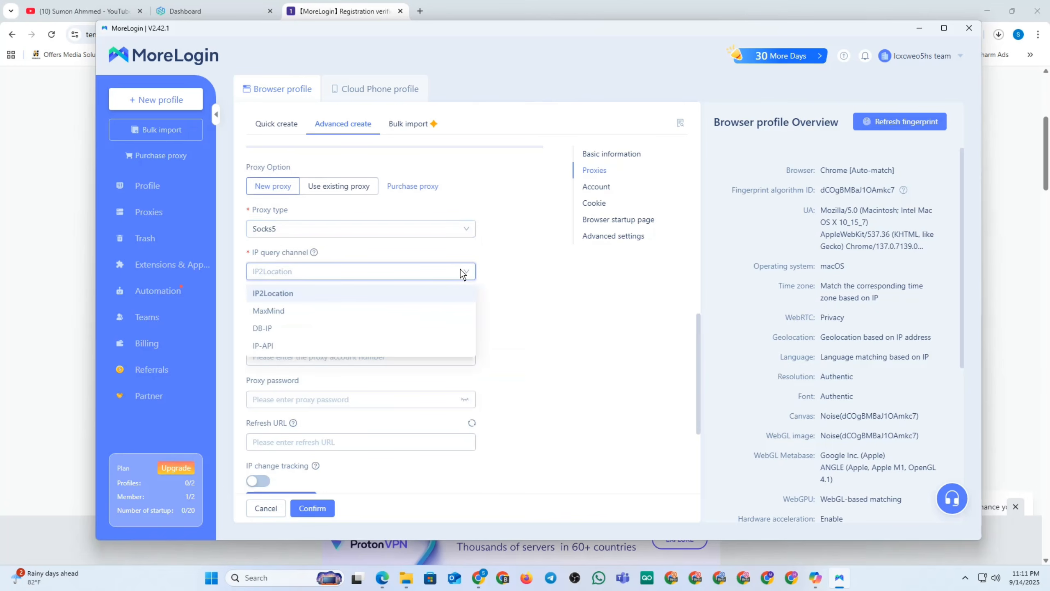
{"action": "left_click", "coordinate": [462, 273]}
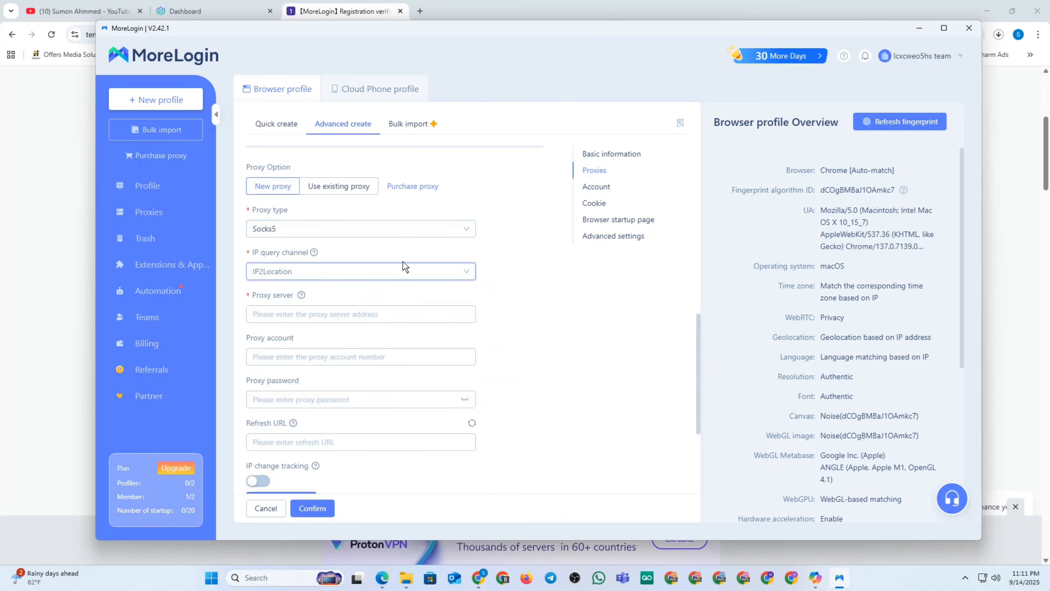
Open NodeMaven's Pricing page and scroll to the monthly plans, from 5 GB at €30/mo.
{"action": "left_click", "coordinate": [195, 11]}
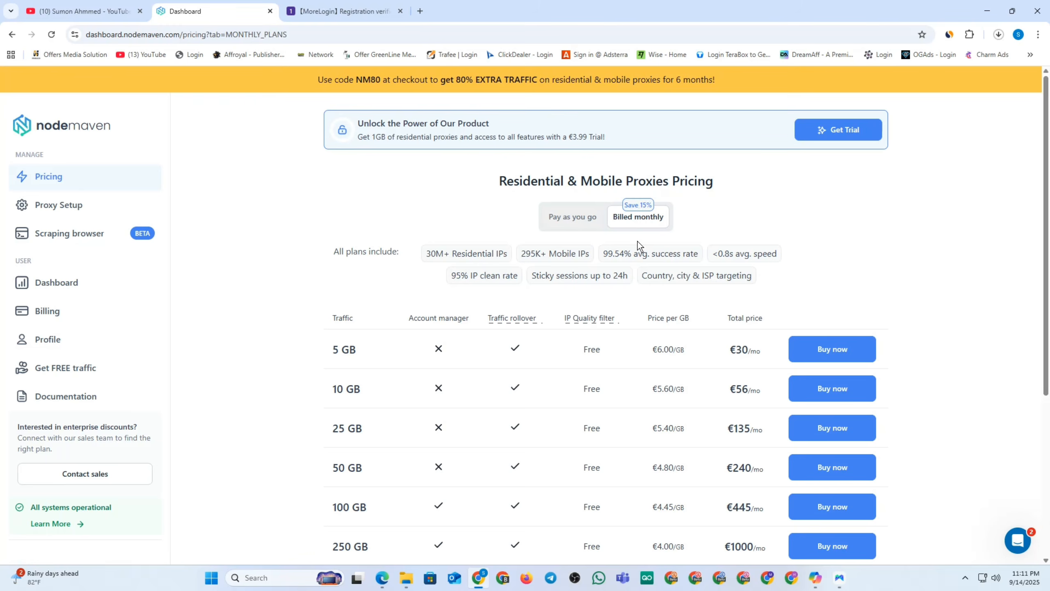
{"action": "mouse_move", "coordinate": [531, 313]}
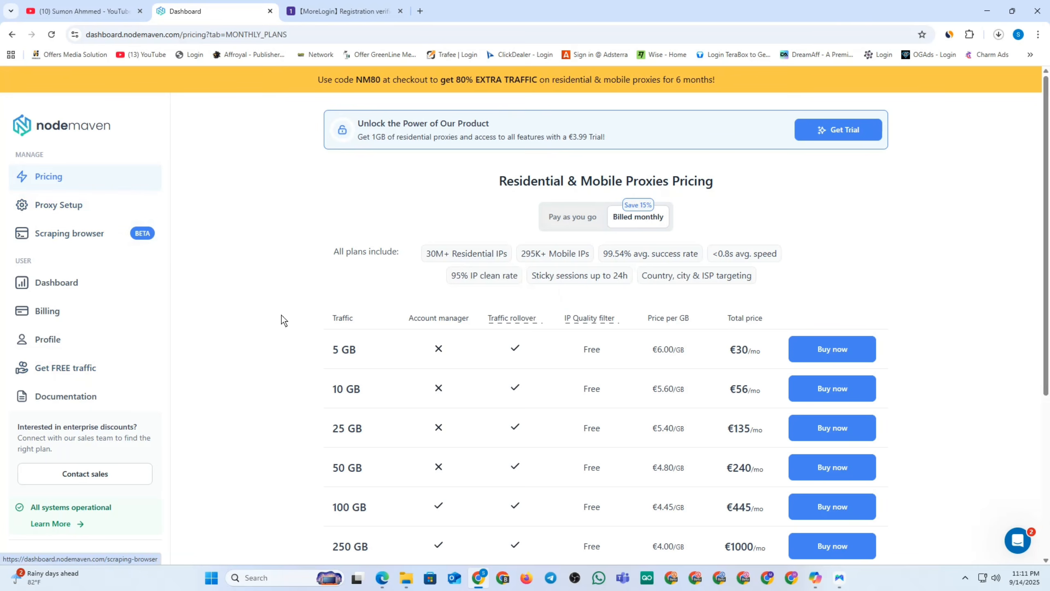
{"action": "scroll", "coordinate": [31, 135], "scroll_direction": "down", "scroll_amount": 1}
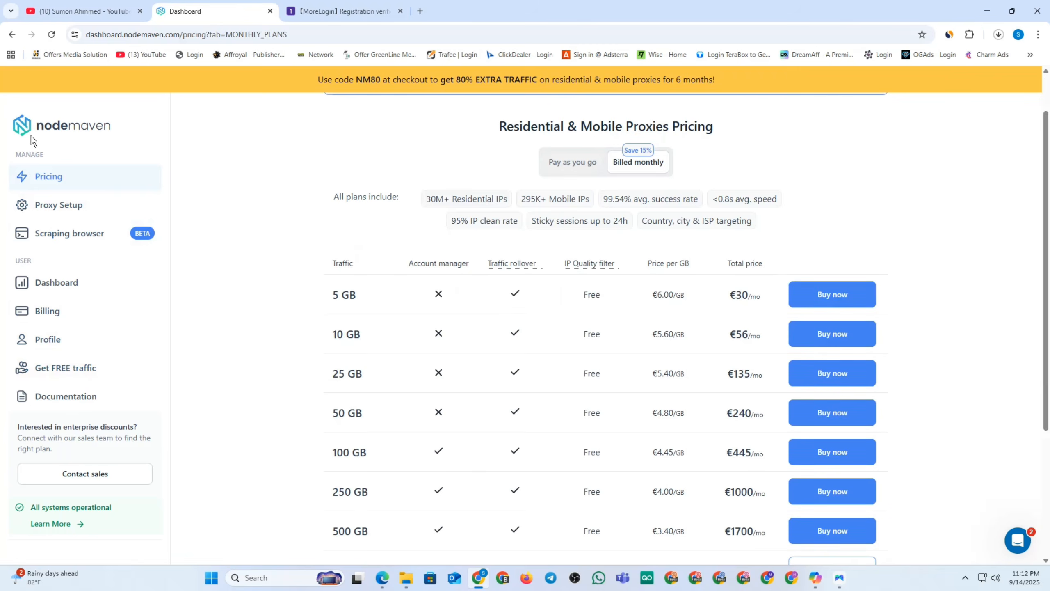
{"action": "left_click", "coordinate": [51, 179]}
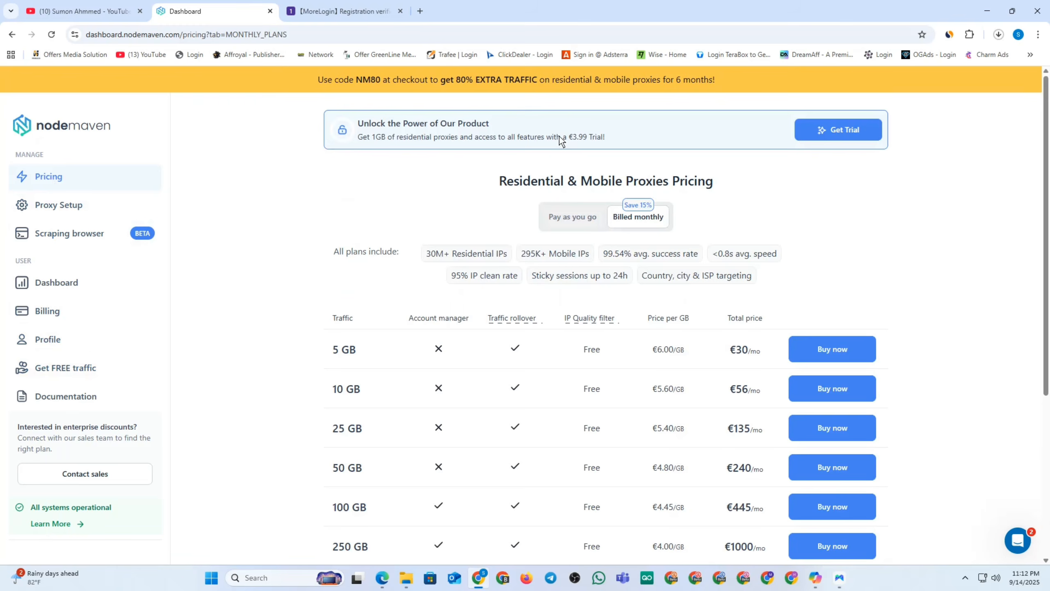
{"action": "left_click_drag", "start_coordinate": [687, 121], "coordinate": [344, 150]}
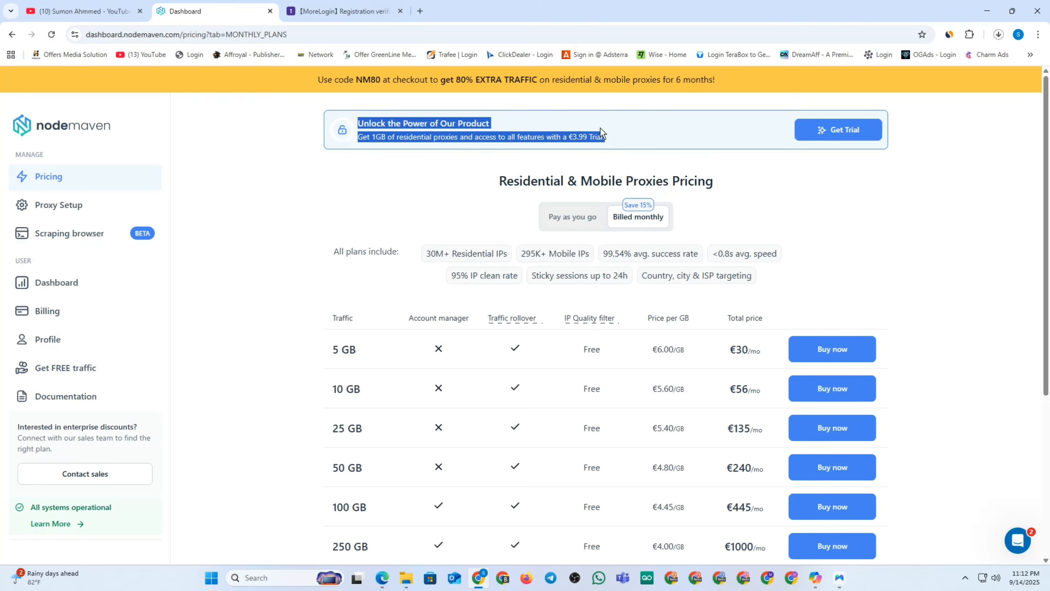
{"action": "left_click", "coordinate": [578, 132]}
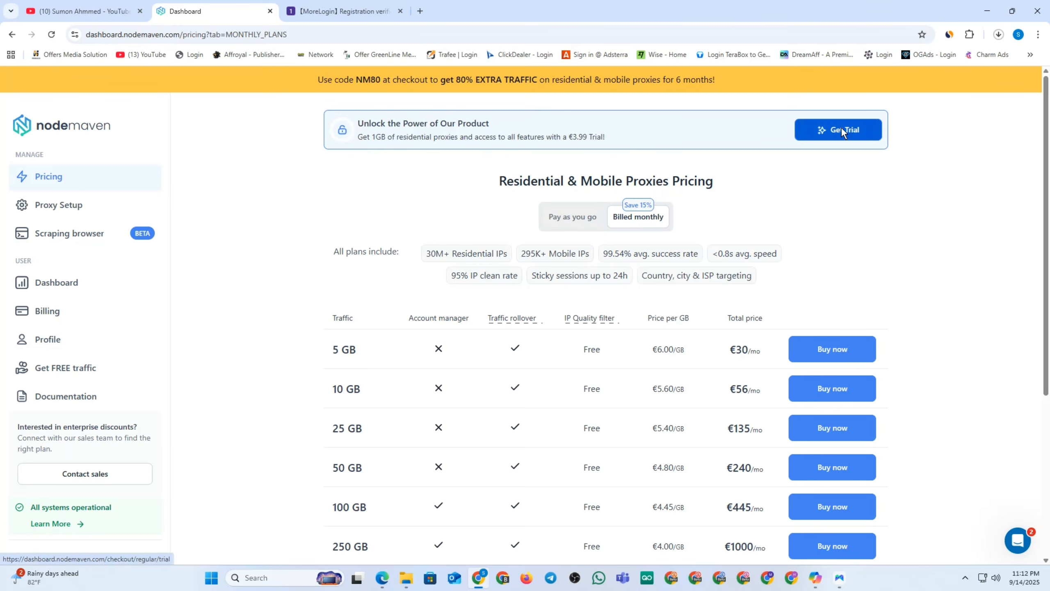
{"action": "scroll", "coordinate": [425, 159], "scroll_direction": "down", "scroll_amount": 3}
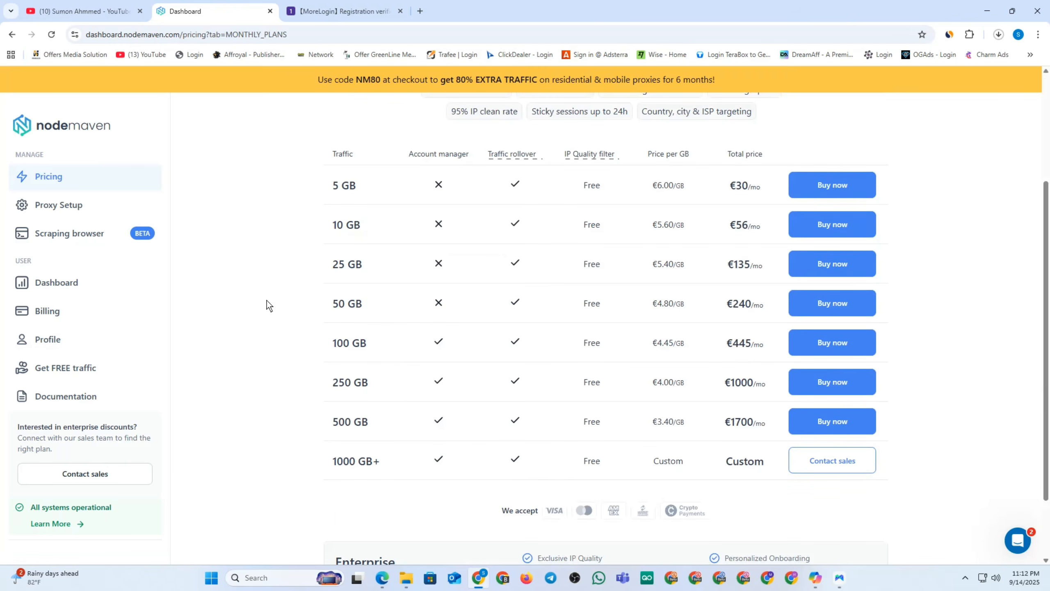
{"action": "left_click", "coordinate": [831, 187]}
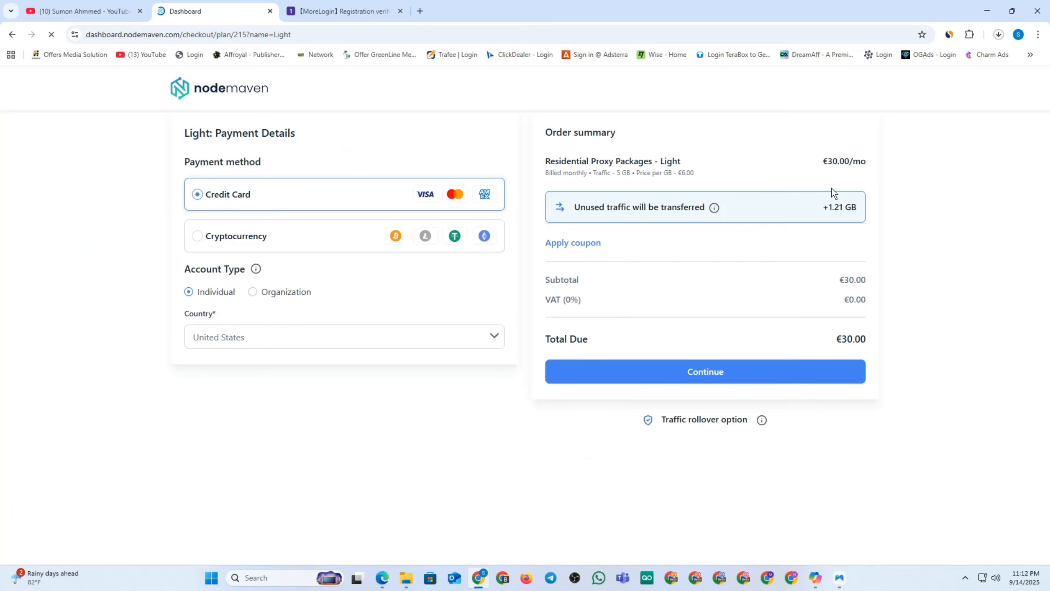
{"action": "left_click", "coordinate": [200, 239]}
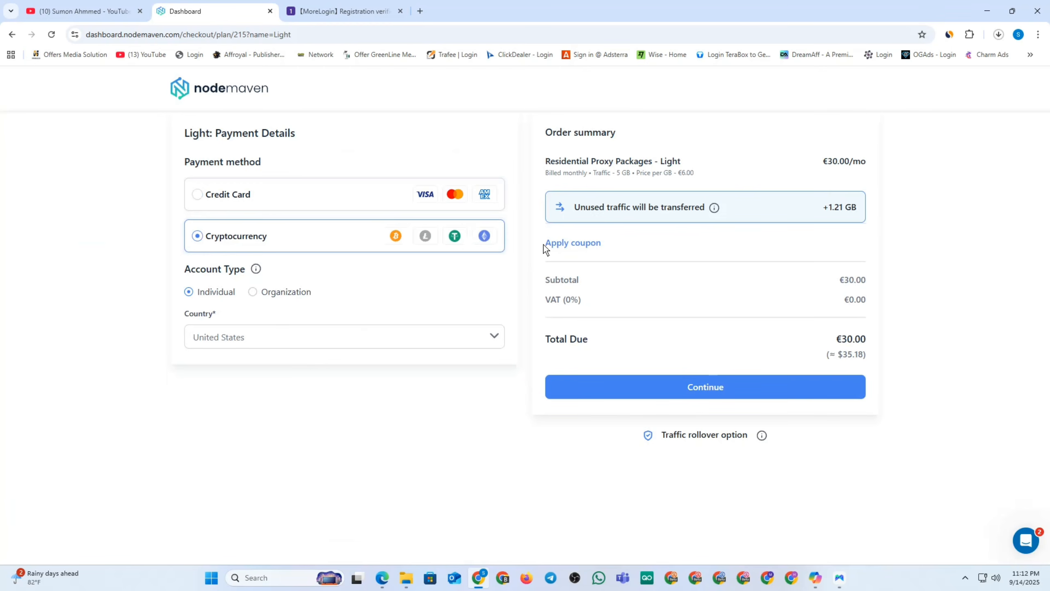
{"action": "left_click", "coordinate": [586, 244]}
{"action": "left_click", "coordinate": [587, 247]}
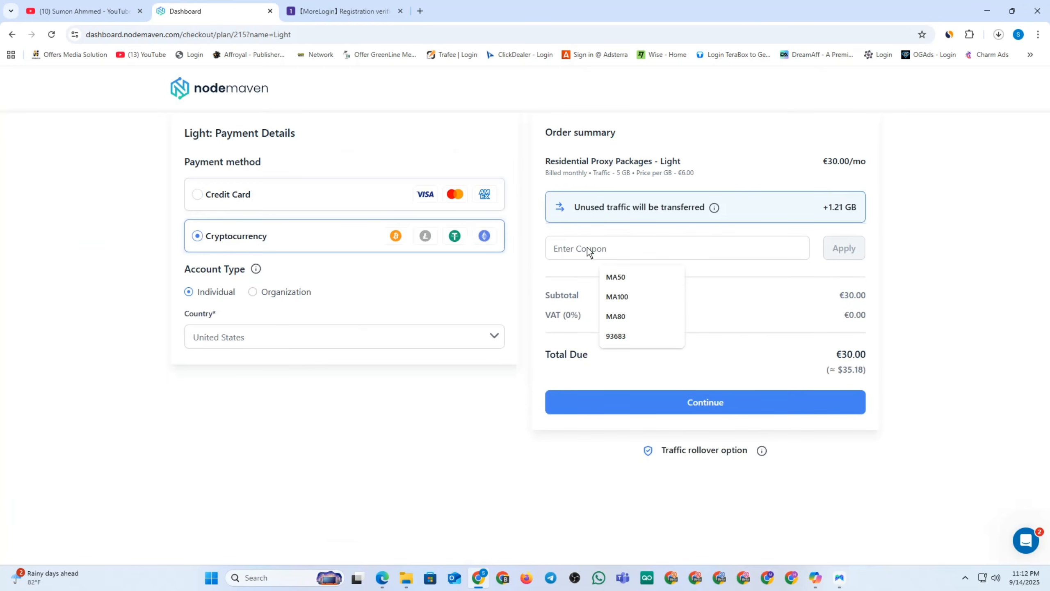
{"action": "left_click", "coordinate": [619, 278]}
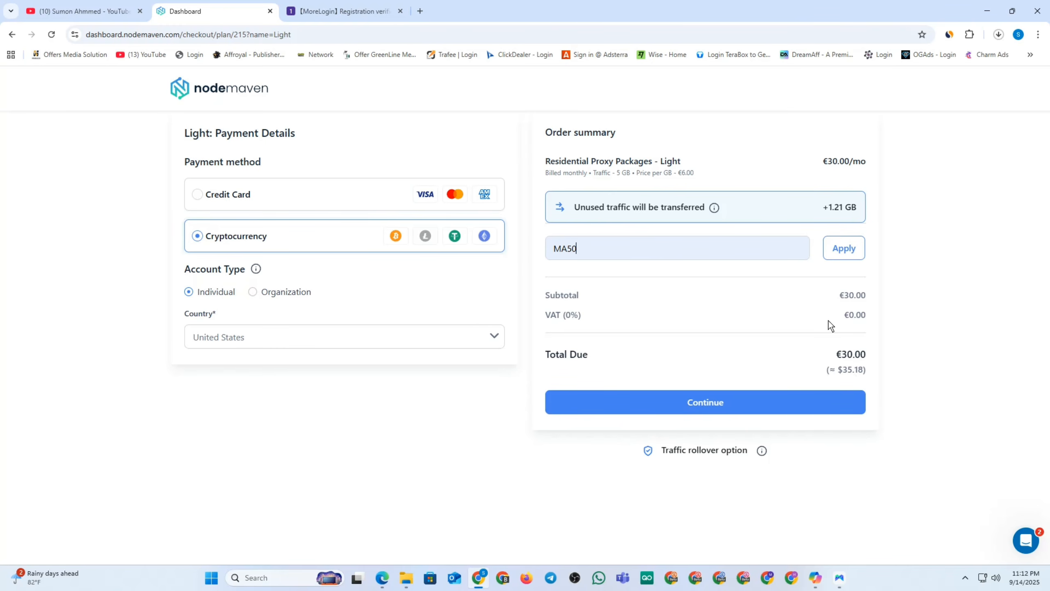
{"action": "left_click", "coordinate": [841, 253]}
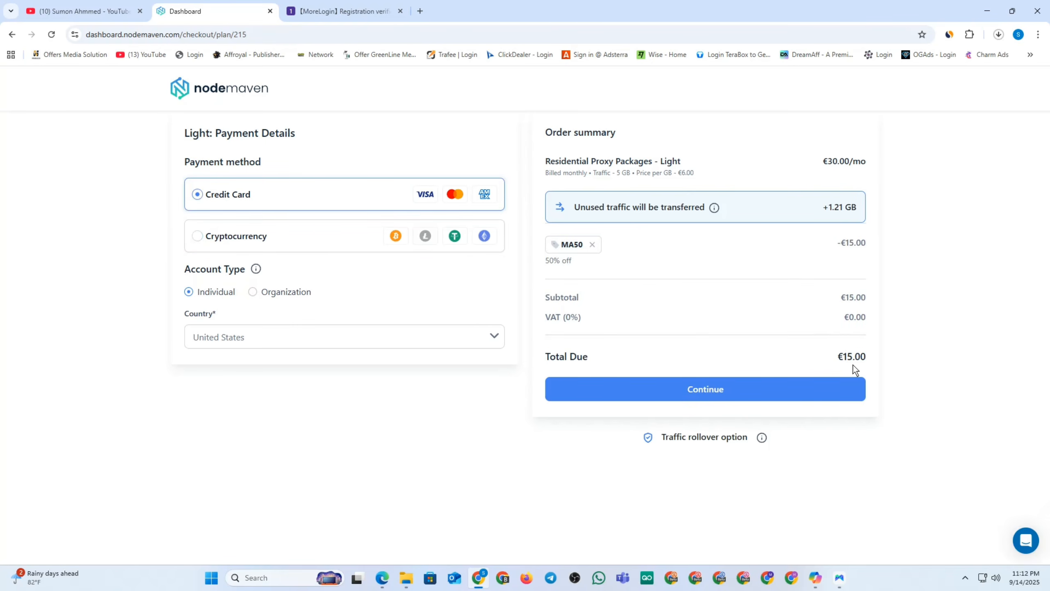
{"action": "left_click", "coordinate": [197, 232]}
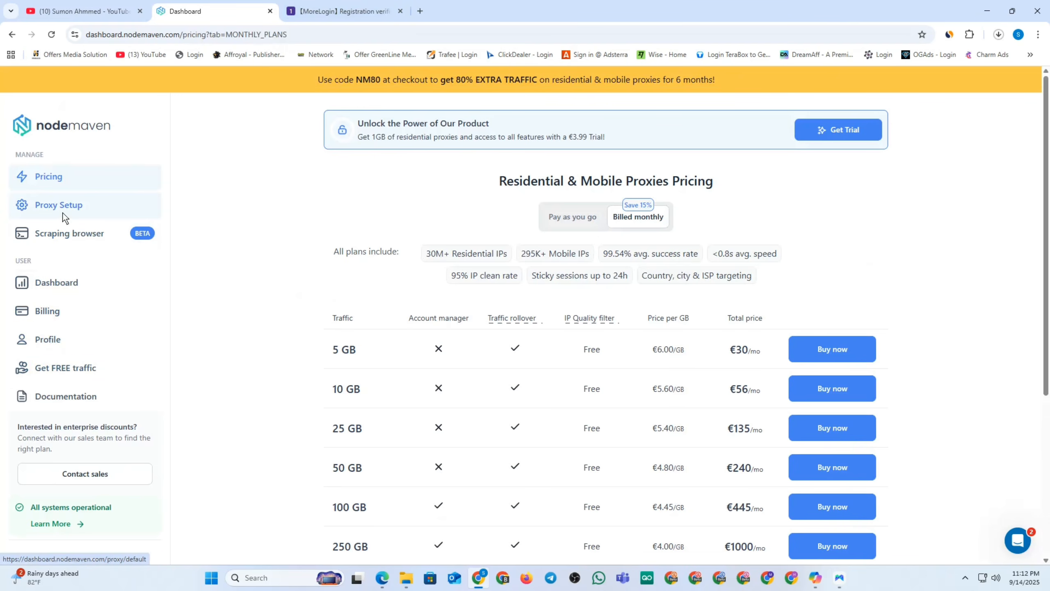
Open NodeMaven's Proxy Setup and set the proxy country to United States.
{"action": "left_click", "coordinate": [53, 201]}
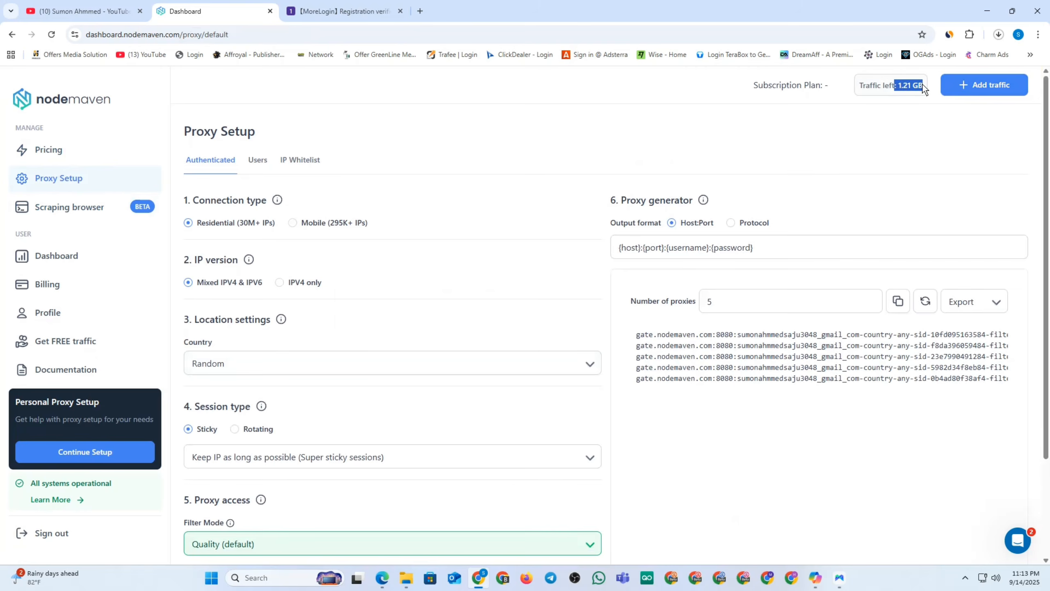
{"action": "triple_click", "coordinate": [830, 336]}
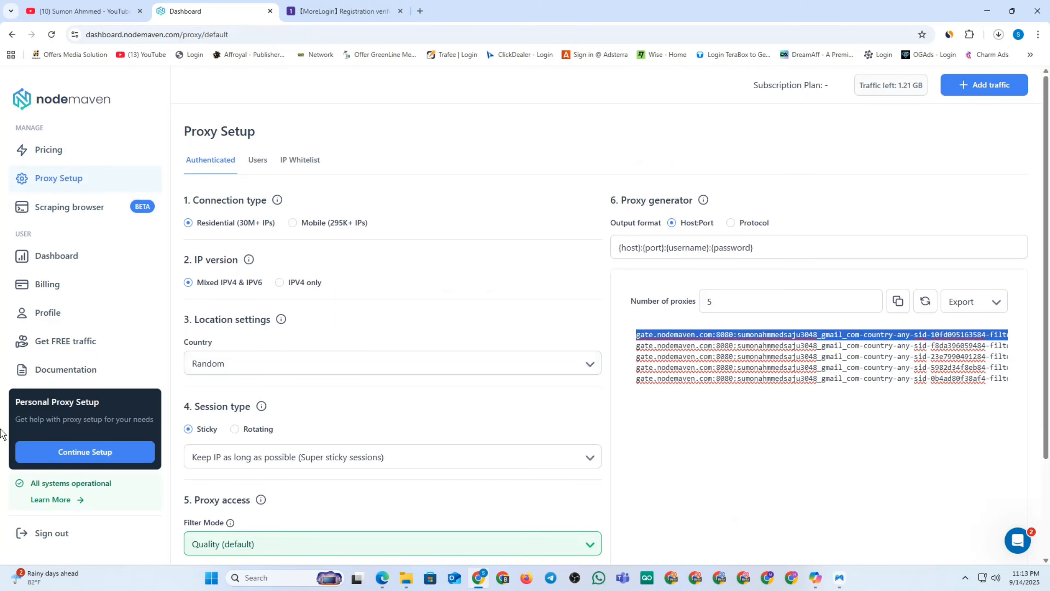
{"action": "left_click", "coordinate": [264, 360]}
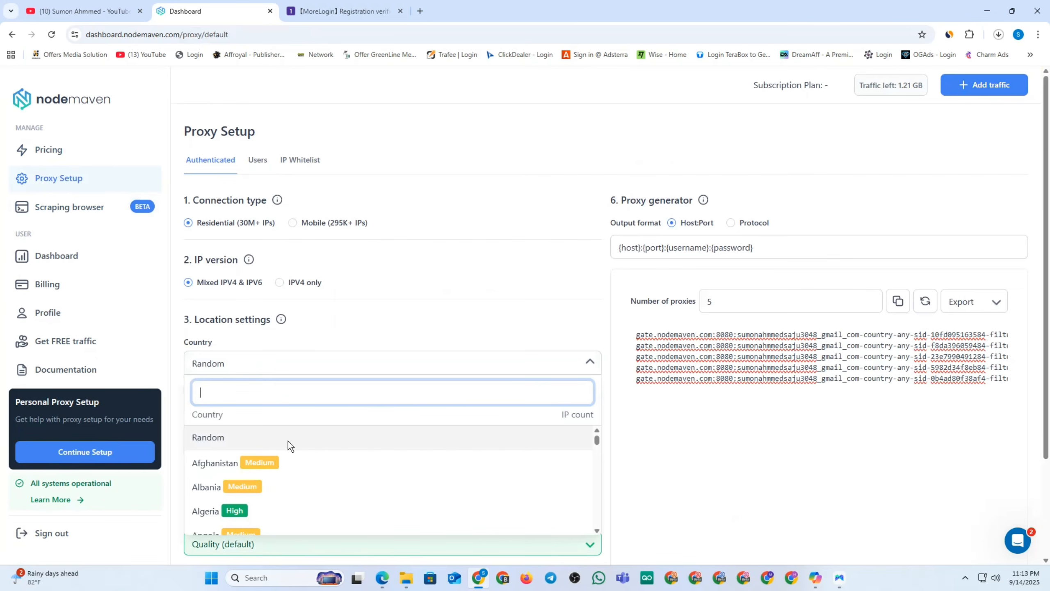
{"action": "type", "text": "us"}
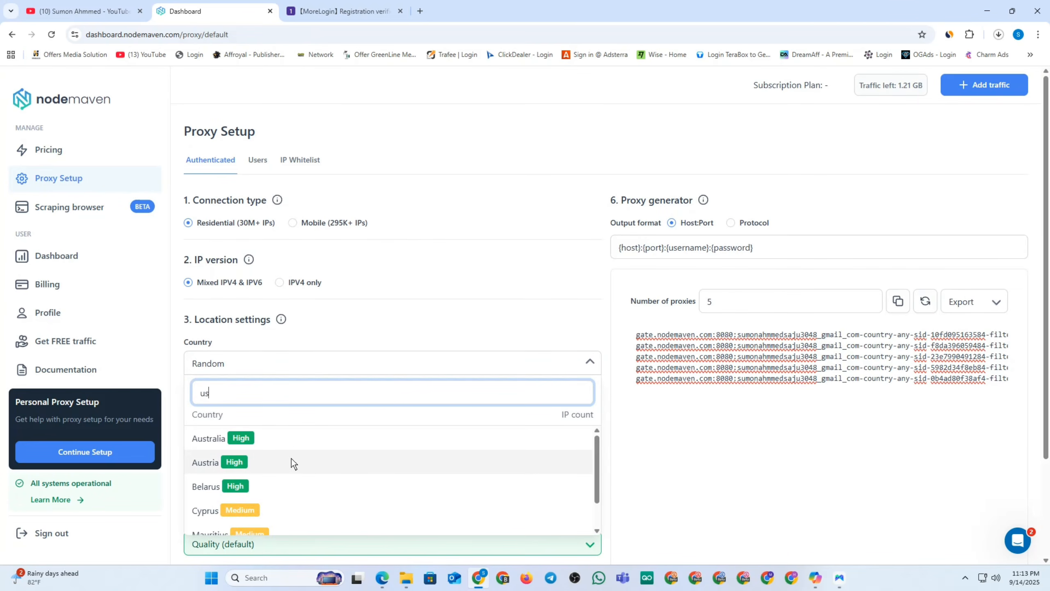
{"action": "key", "text": "BackSpace"}
{"action": "type", "text": "ni"}
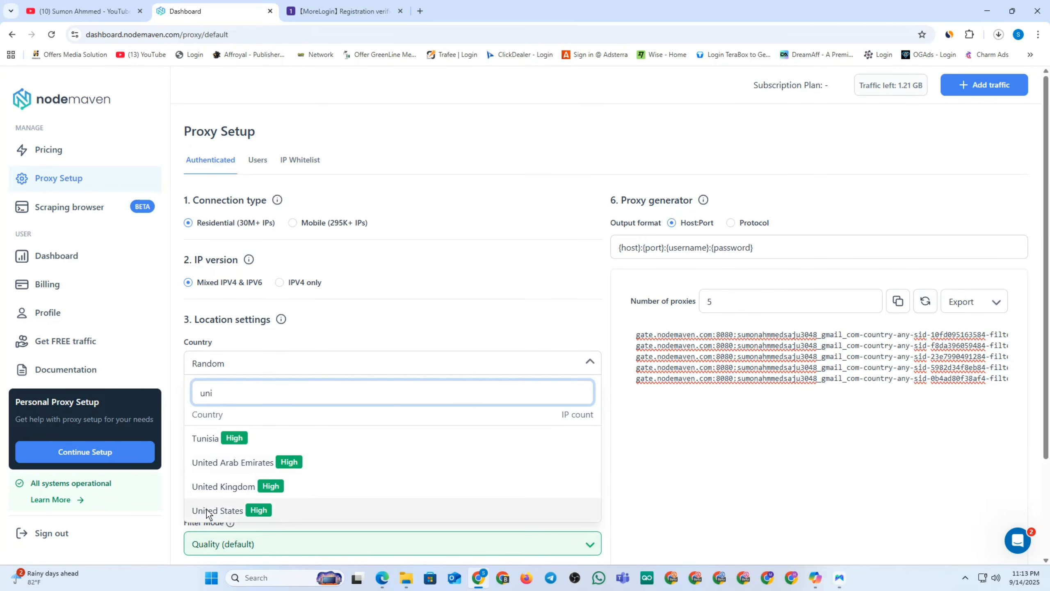
{"action": "left_click", "coordinate": [207, 509]}
{"action": "scroll", "coordinate": [371, 393], "scroll_direction": "down", "scroll_amount": 5}
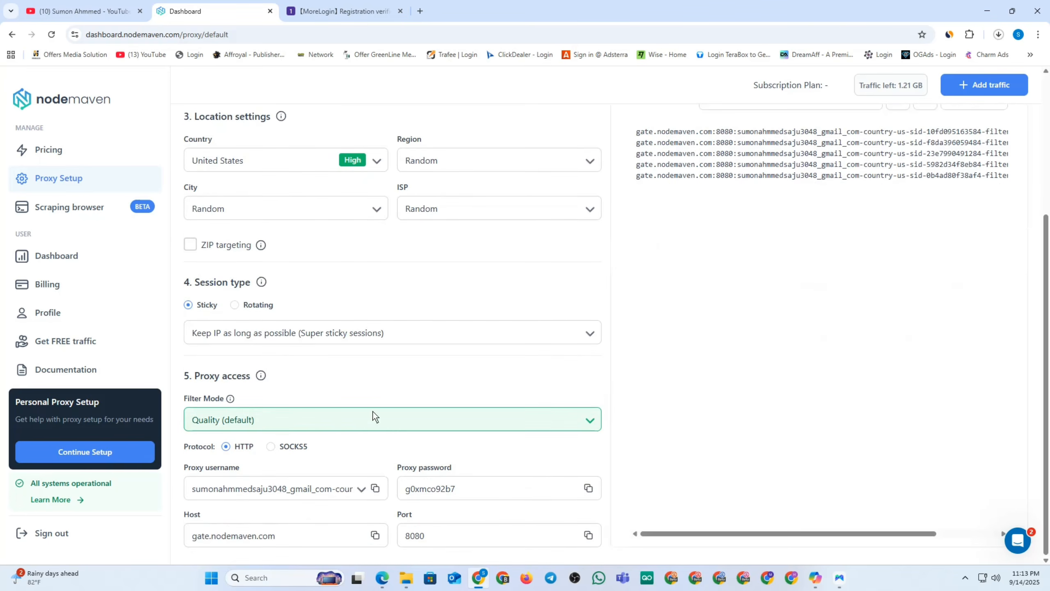
Switch the protocol to SOCKS5 on port 1080 and copy the first proxy line for MoreLogin.
{"action": "left_click", "coordinate": [270, 446]}
{"action": "scroll", "coordinate": [362, 469], "scroll_direction": "up", "scroll_amount": 5}
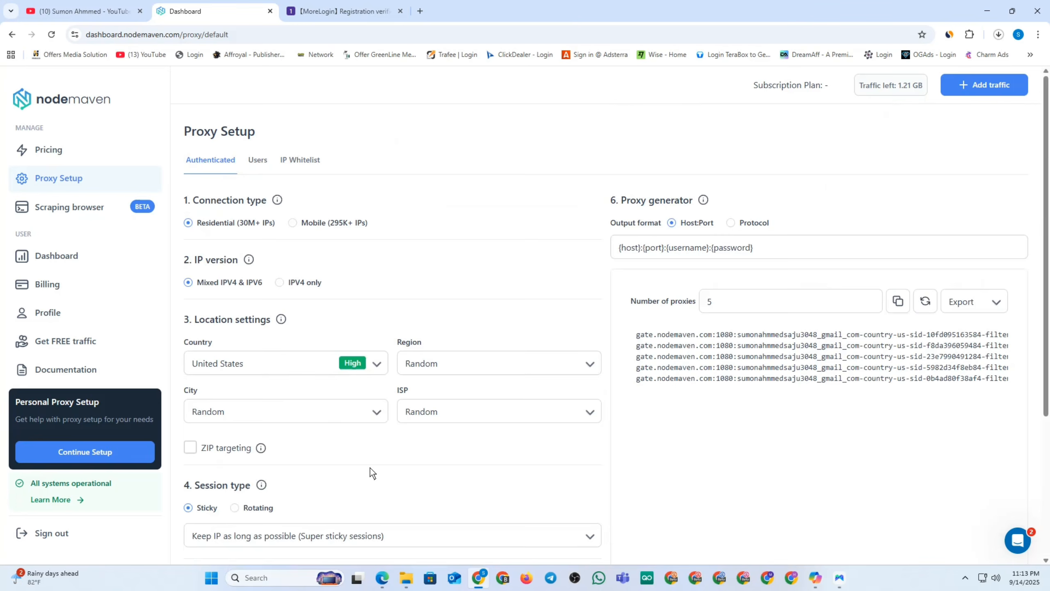
{"action": "triple_click", "coordinate": [790, 335]}
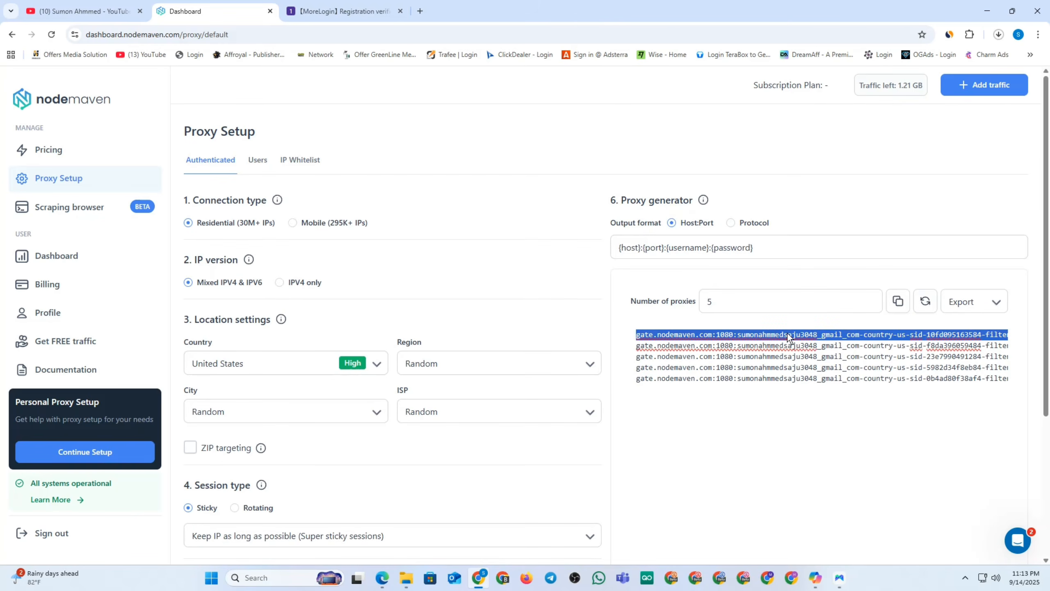
{"action": "left_click", "coordinate": [840, 578]}
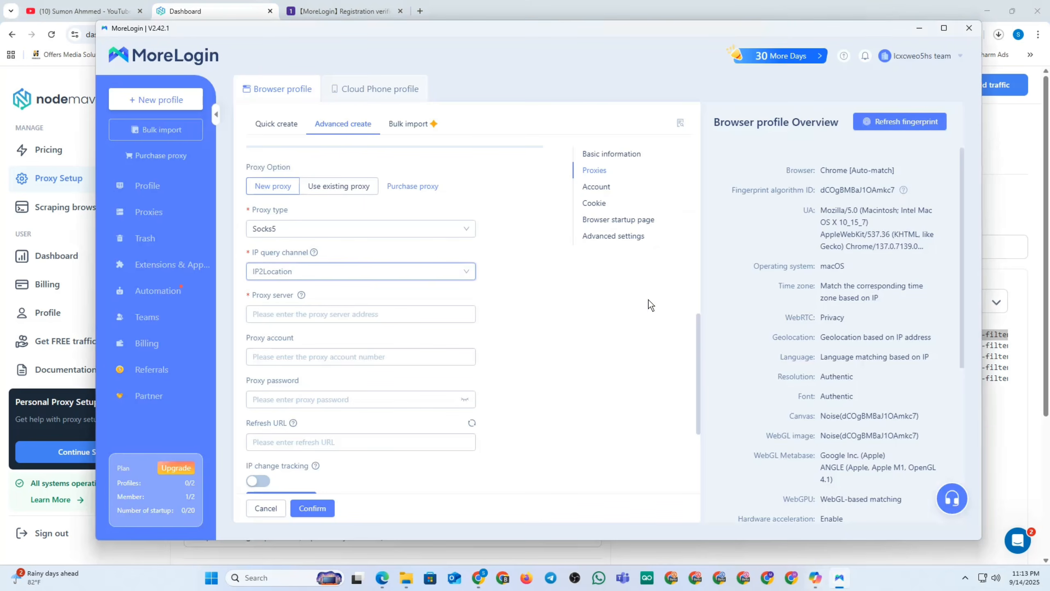
Paste the NodeMaven proxy into Proxy server, run proxy detection, and confirm the new profile.
{"action": "left_click", "coordinate": [284, 314]}
{"action": "key", "text": "ctrl+v"}
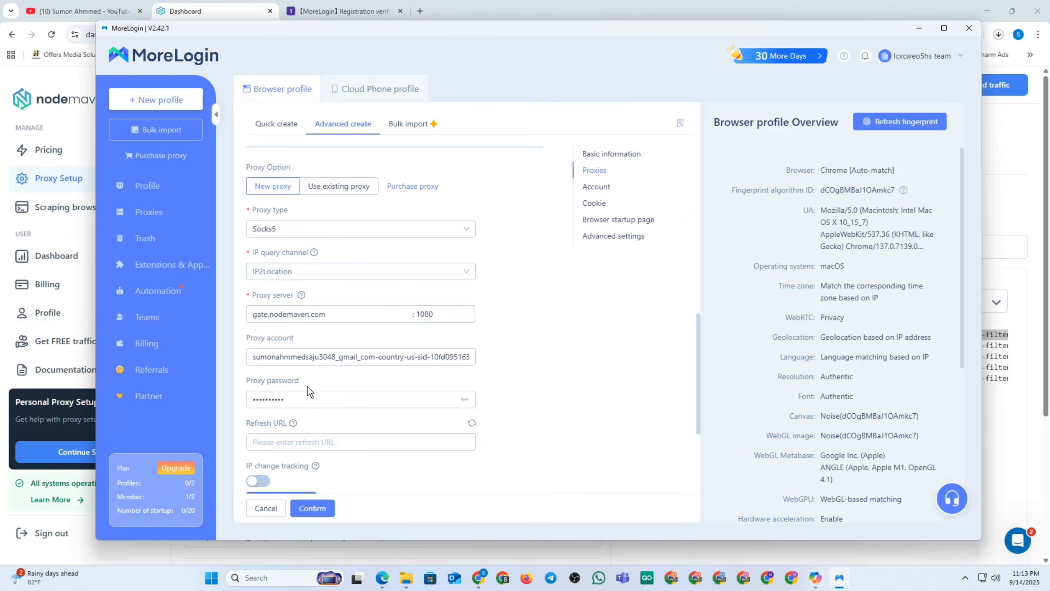
{"action": "scroll", "coordinate": [502, 366], "scroll_direction": "down", "scroll_amount": 3}
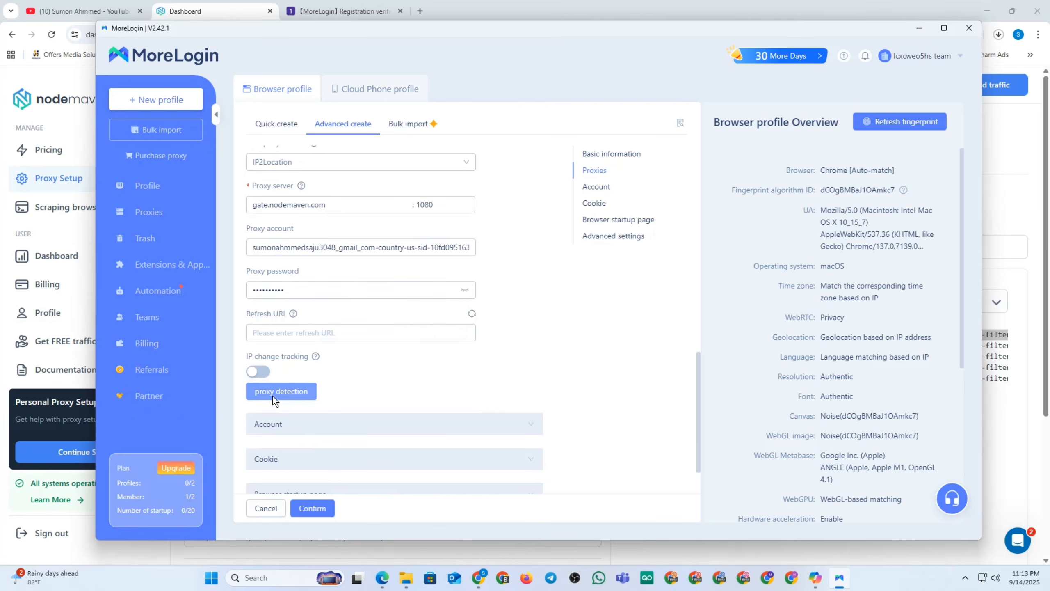
{"action": "left_click", "coordinate": [295, 392]}
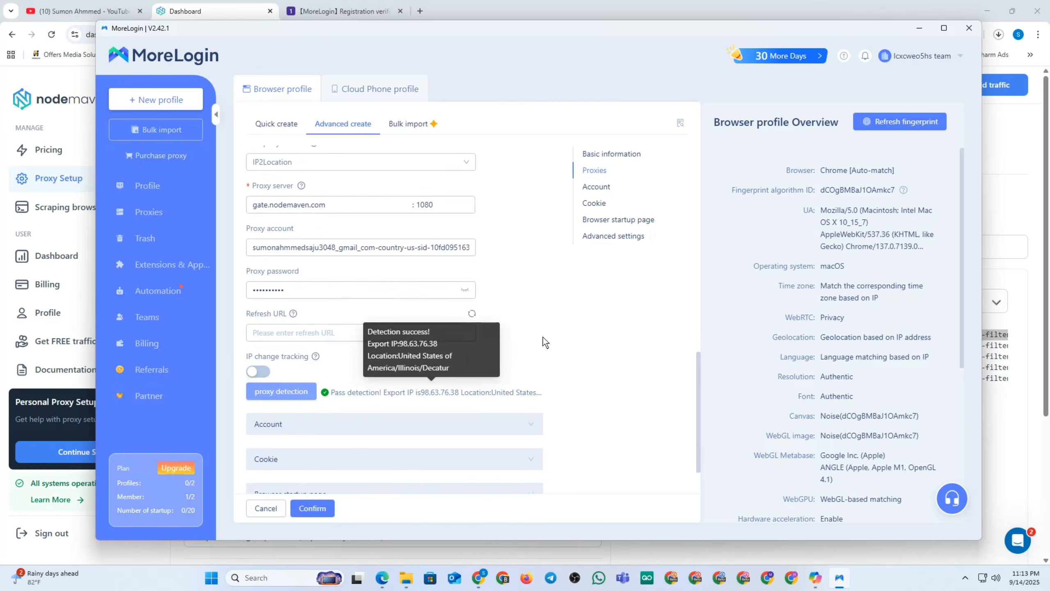
{"action": "scroll", "coordinate": [543, 337], "scroll_direction": "down", "scroll_amount": 2}
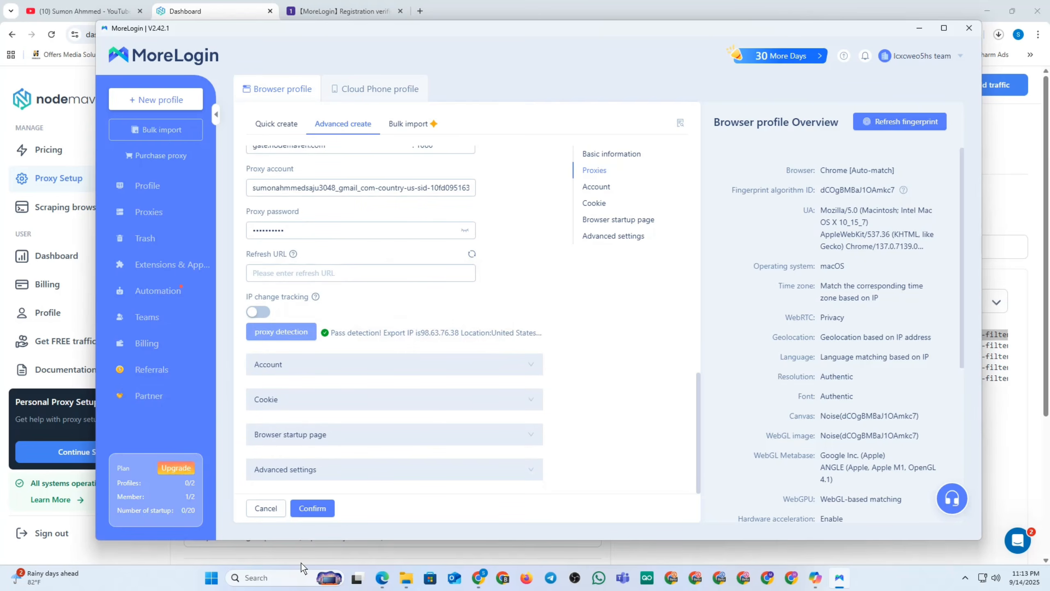
{"action": "left_click", "coordinate": [315, 508]}
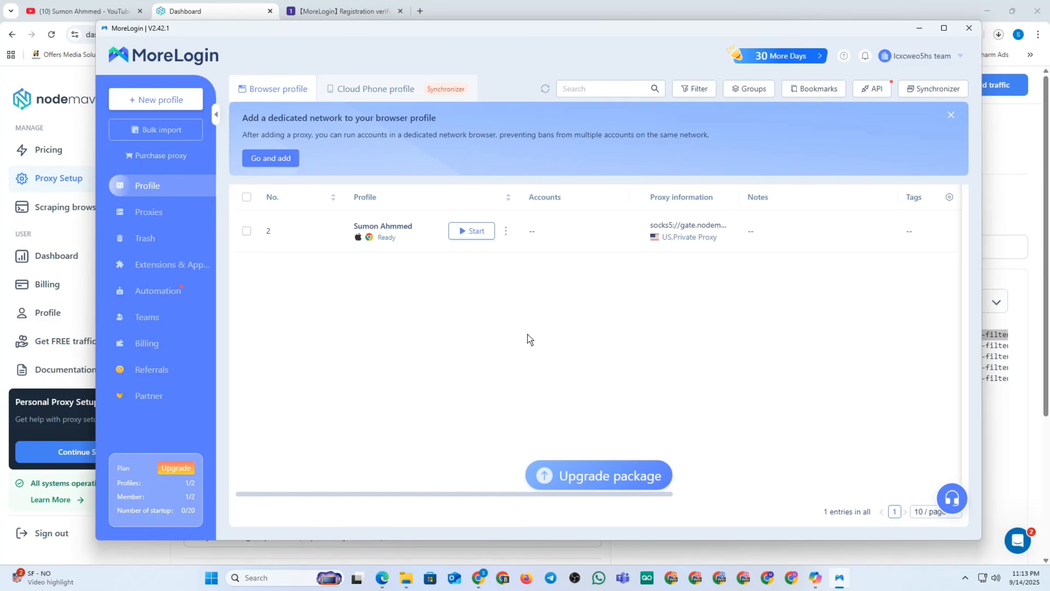
Launch the proxied profile's browser and search Google for 'ip schor' in a new tab.
{"action": "left_click", "coordinate": [477, 233]}
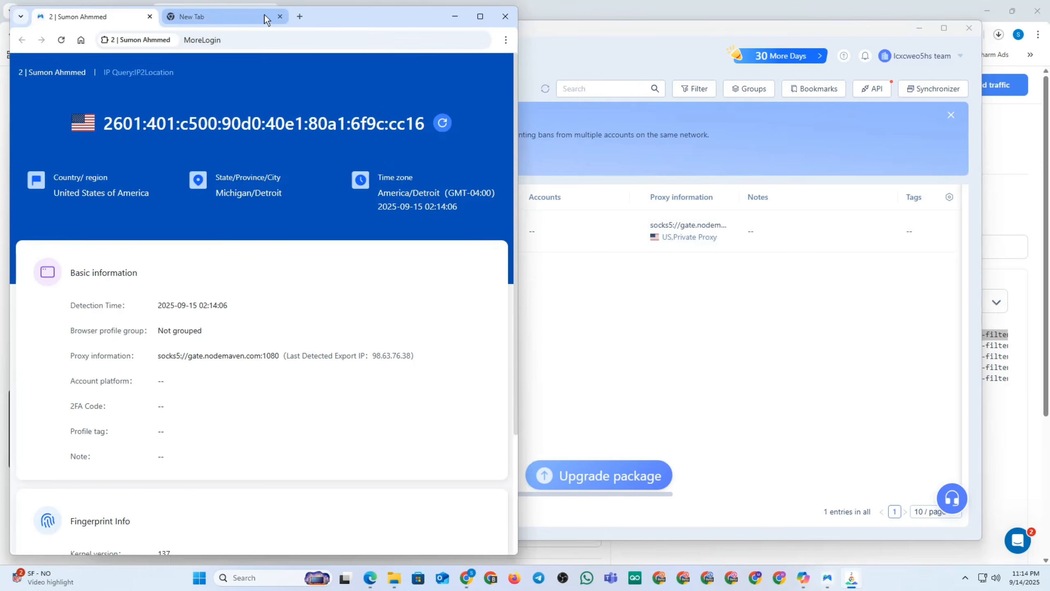
{"action": "left_click_drag", "start_coordinate": [355, 14], "coordinate": [569, 15]}
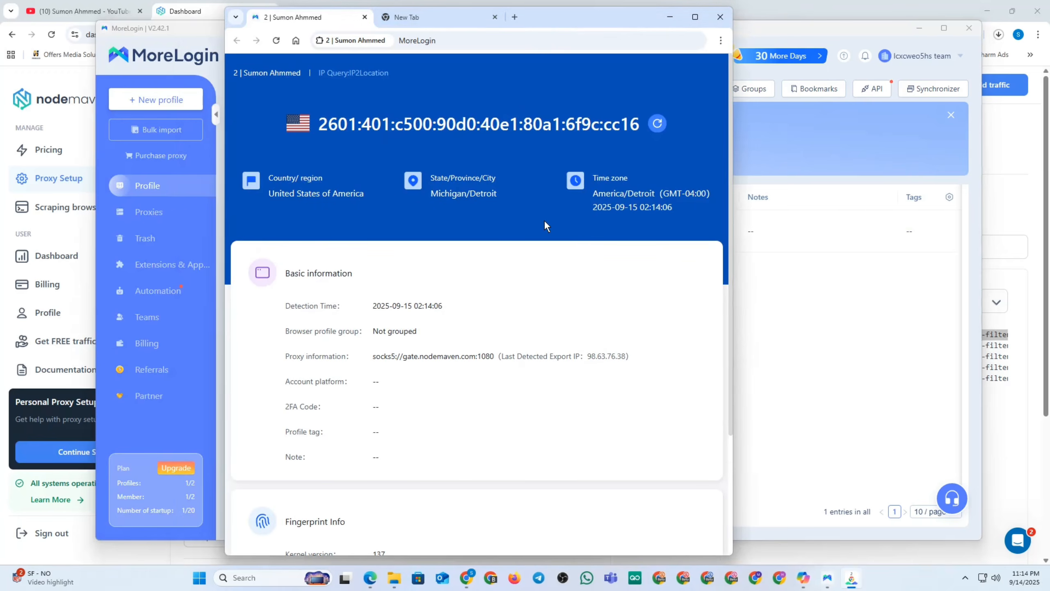
{"action": "left_click", "coordinate": [428, 18]}
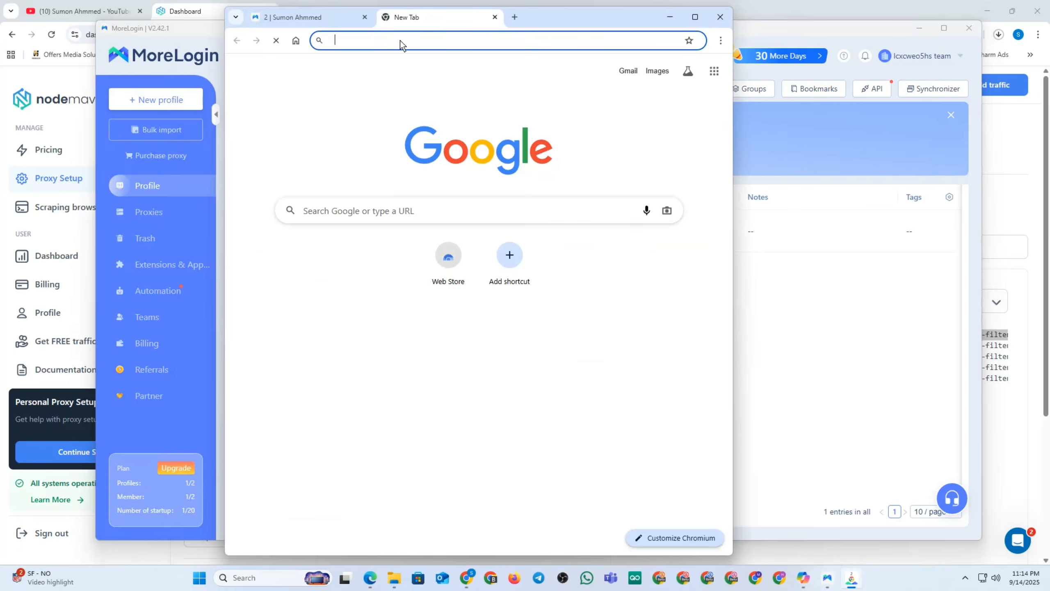
{"action": "left_click", "coordinate": [378, 46]}
{"action": "type", "text": "ip"}
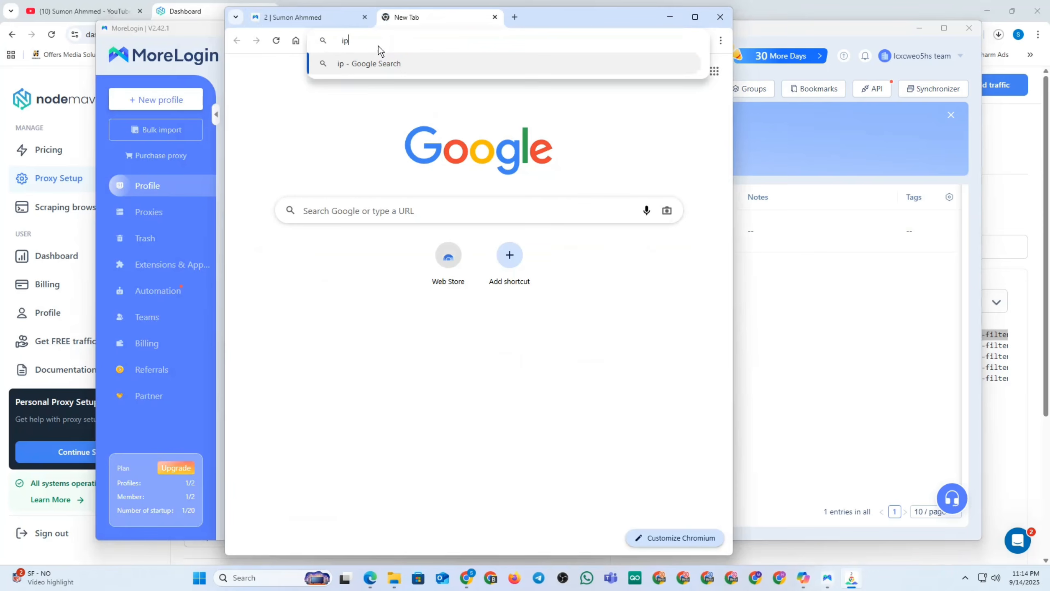
{"action": "type", "text": " schor"}
{"action": "key", "text": "Return"}
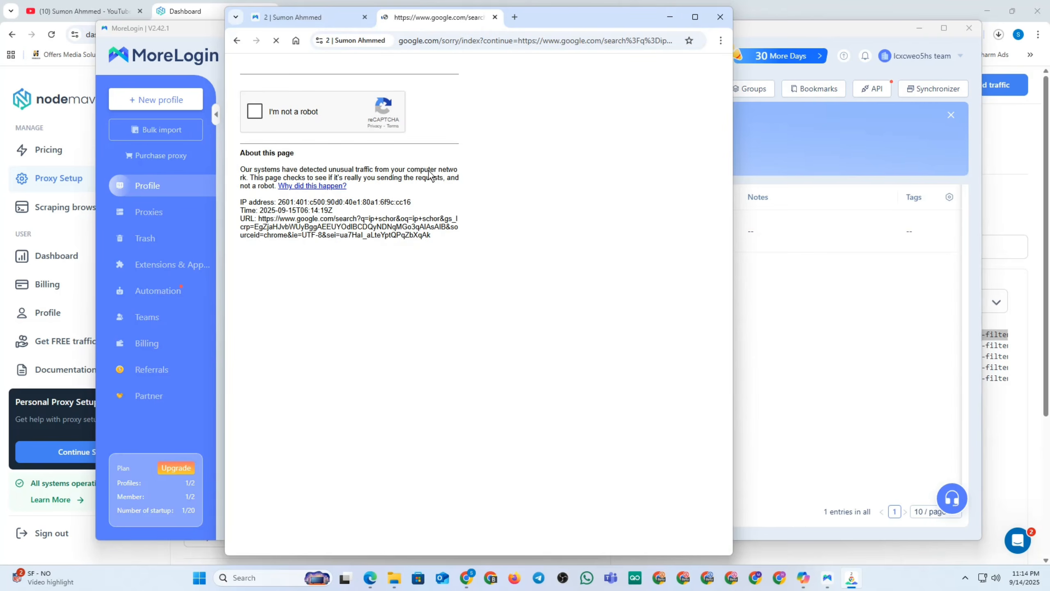
Tick 'I'm not a robot', select all bus tiles including replacements, and verify.
{"action": "left_click", "coordinate": [256, 111]}
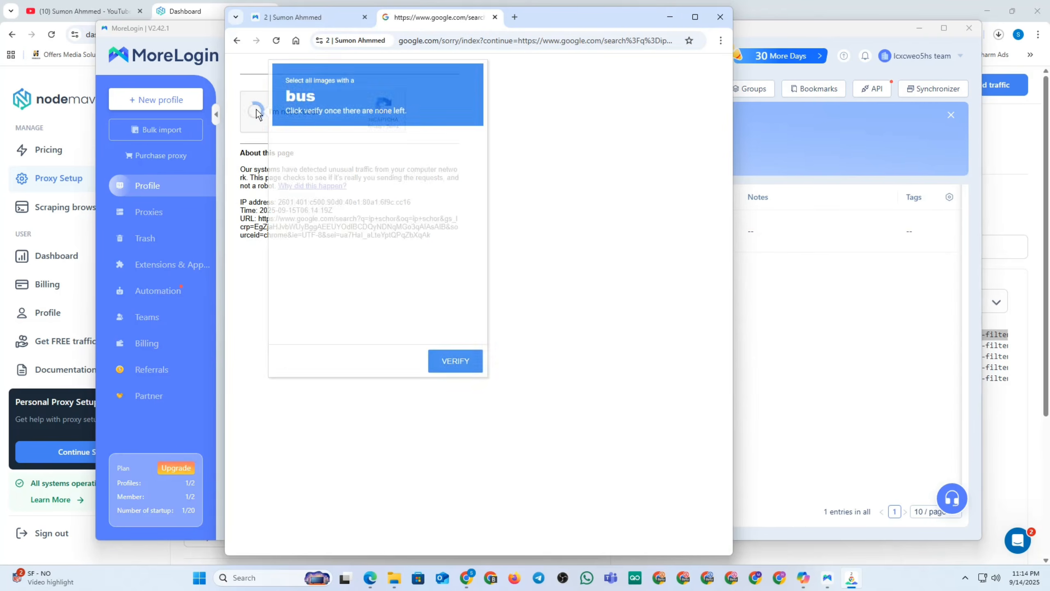
{"action": "left_click", "coordinate": [315, 171]}
{"action": "left_click", "coordinate": [374, 233]}
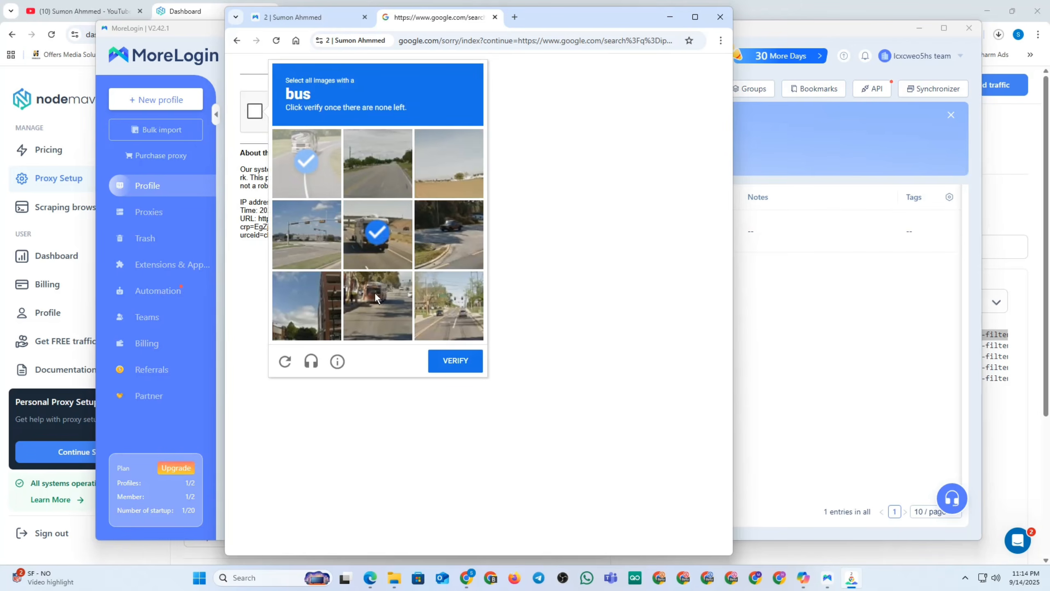
{"action": "left_click", "coordinate": [375, 293]}
{"action": "left_click", "coordinate": [306, 162]}
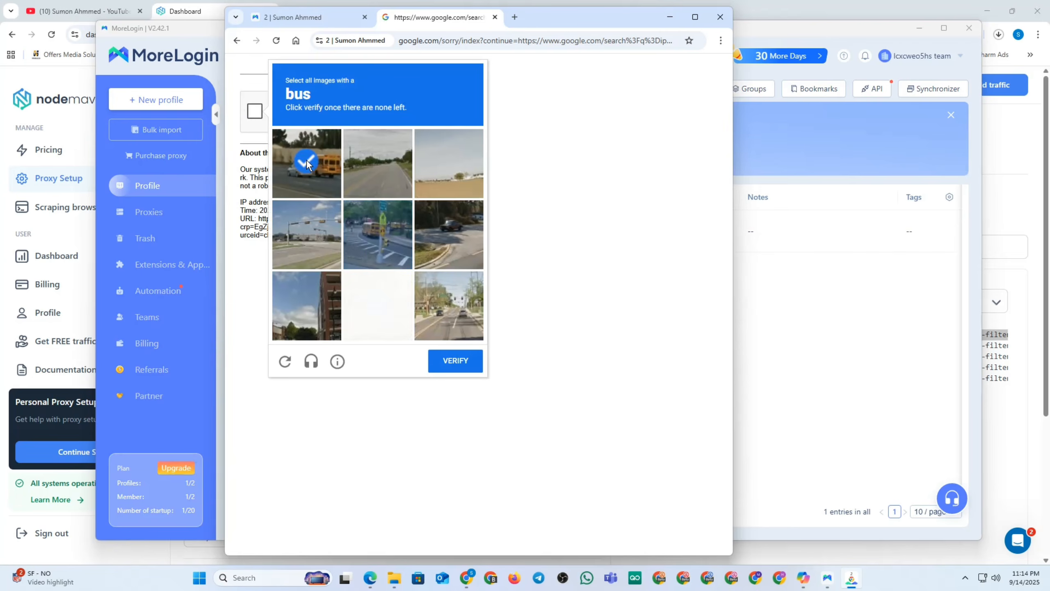
{"action": "left_click", "coordinate": [378, 223]}
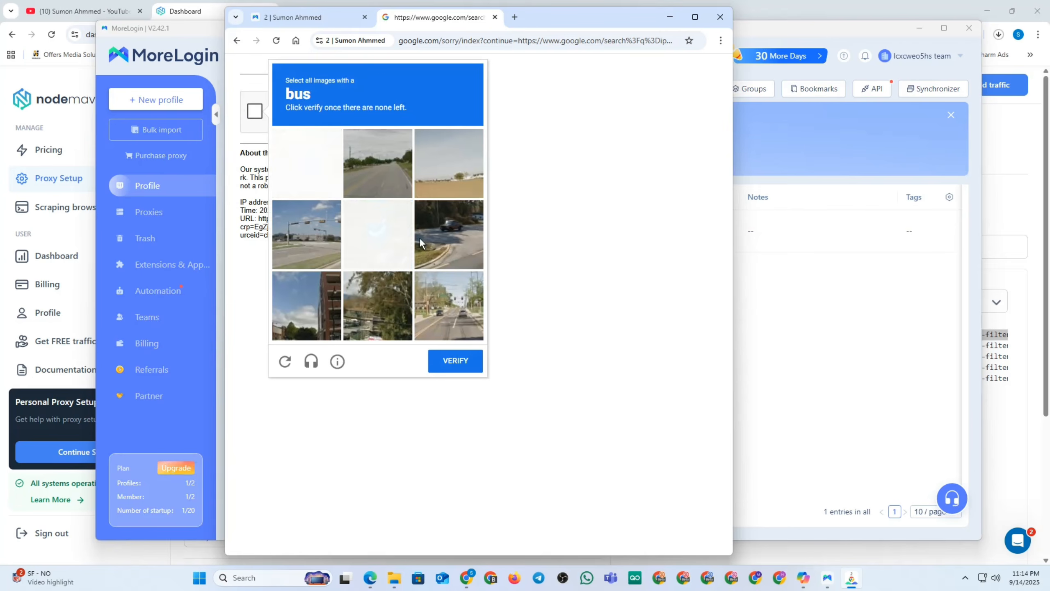
{"action": "left_click", "coordinate": [461, 358]}
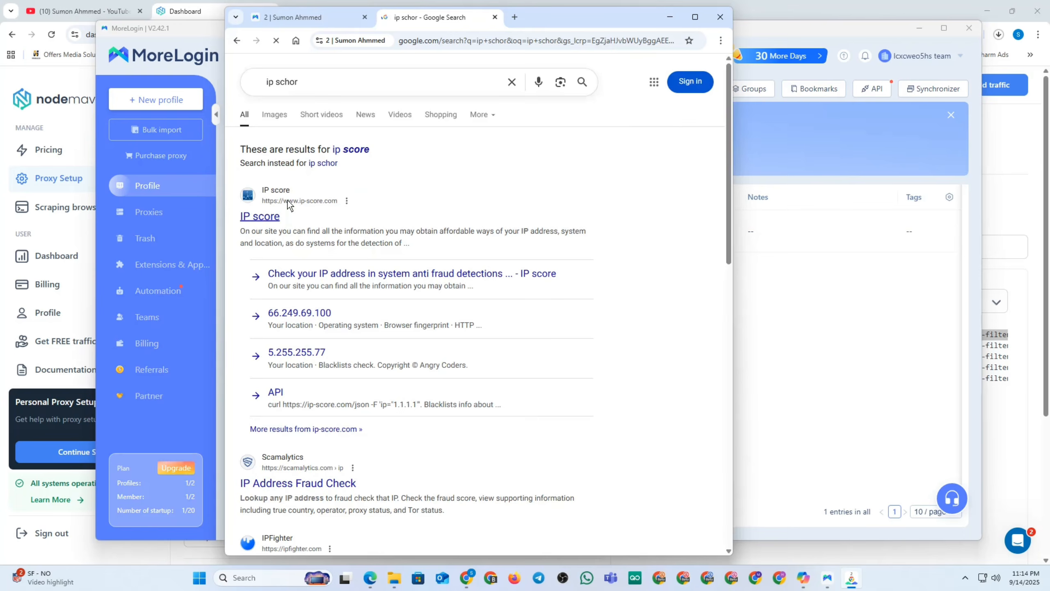
Open ip-score.com, check the 100/100 IP score, and return to the NodeMaven dashboard.
{"action": "left_click", "coordinate": [274, 221]}
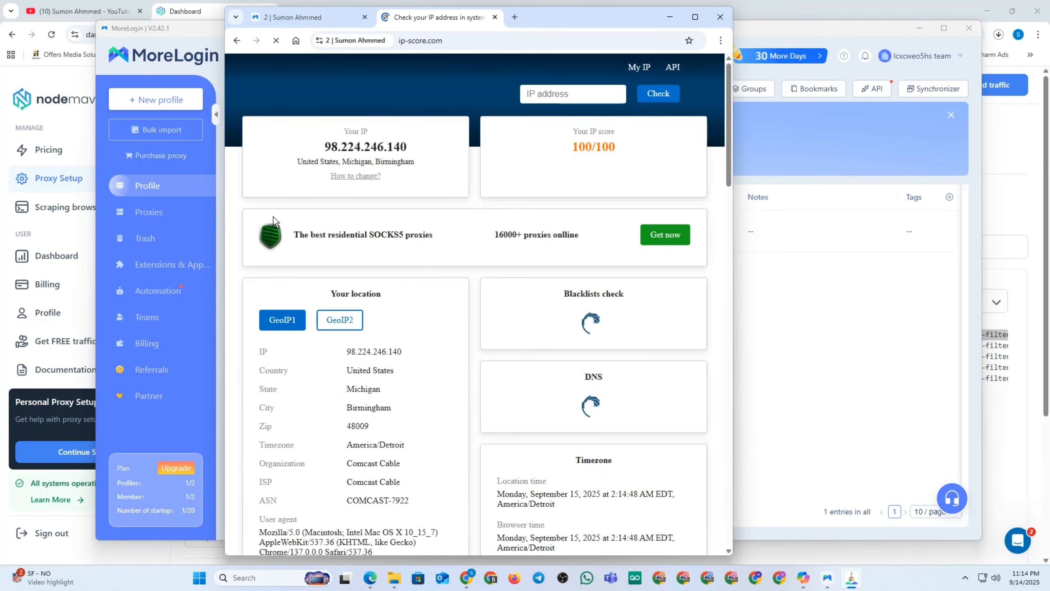
{"action": "left_click_drag", "start_coordinate": [628, 147], "coordinate": [565, 146]}
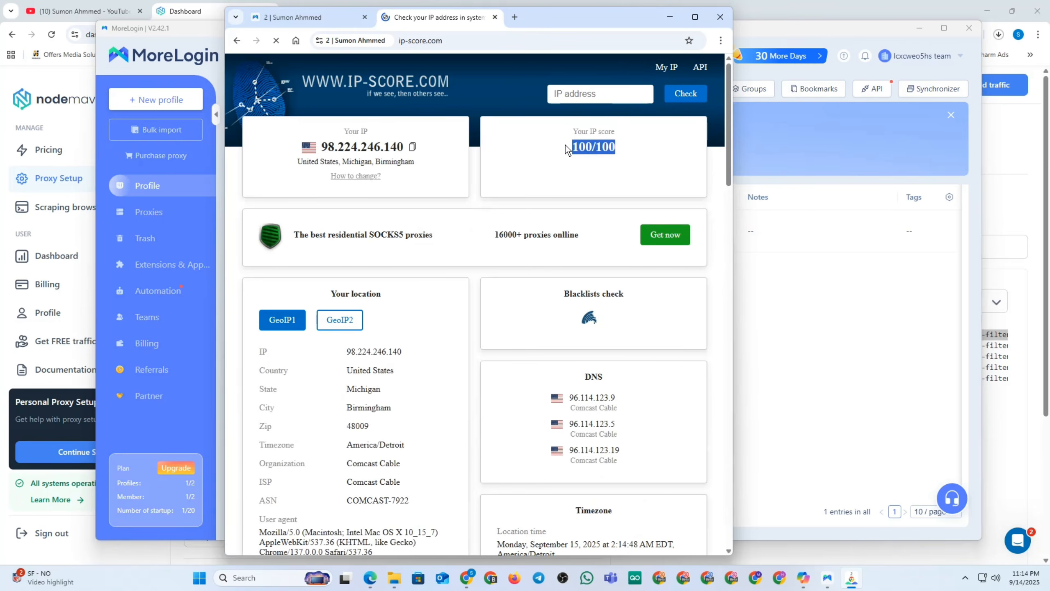
{"action": "left_click", "coordinate": [48, 79]}
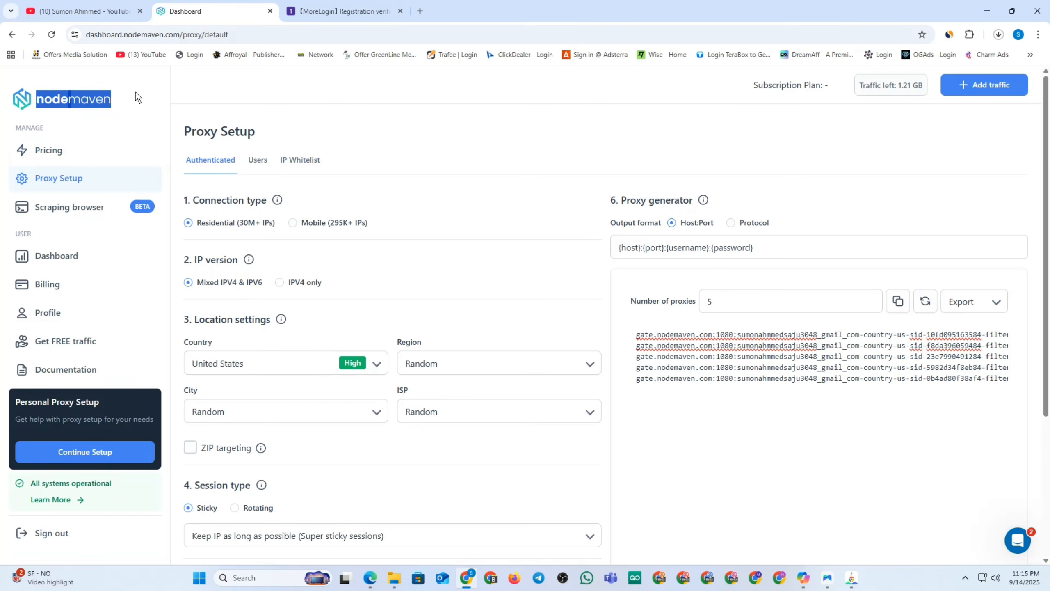
Review NodeMaven's monthly pricing plans, then bring MoreLogin's profile list back.
{"action": "left_click", "coordinate": [53, 155]}
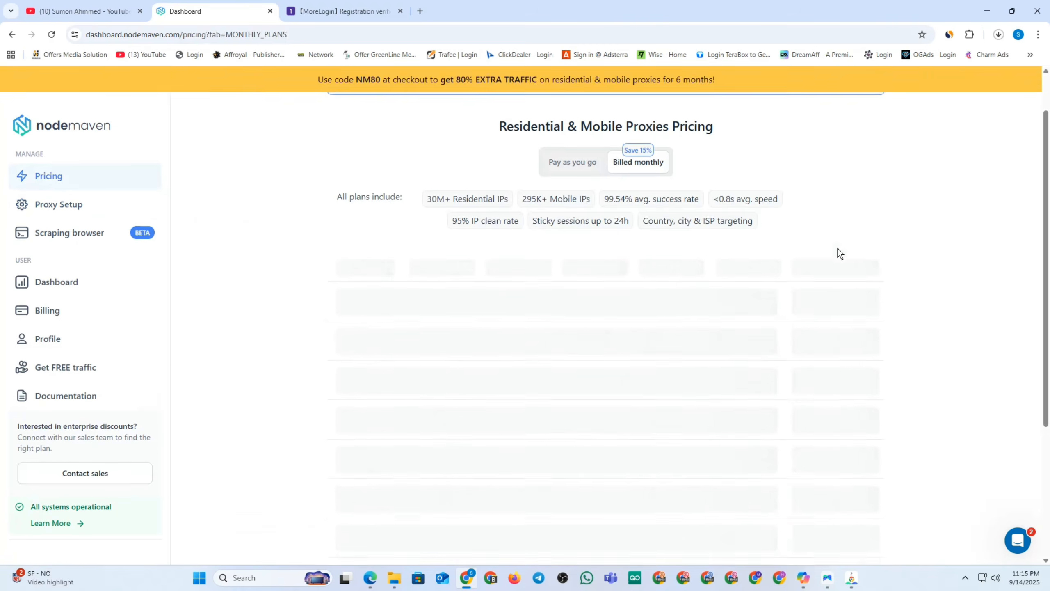
{"action": "scroll", "coordinate": [822, 240], "scroll_direction": "down", "scroll_amount": 4}
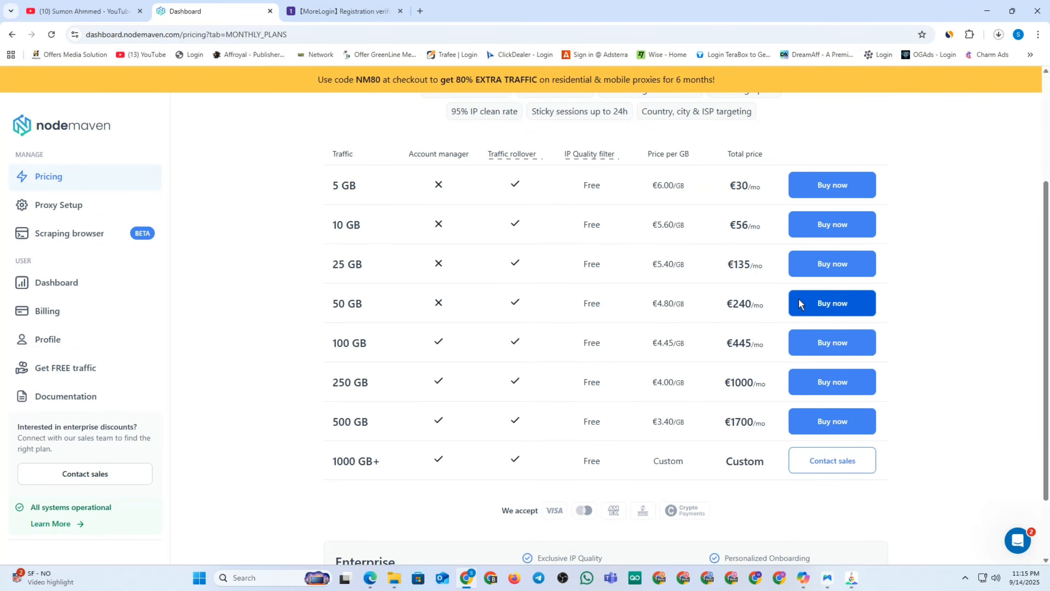
{"action": "left_click", "coordinate": [827, 577]}
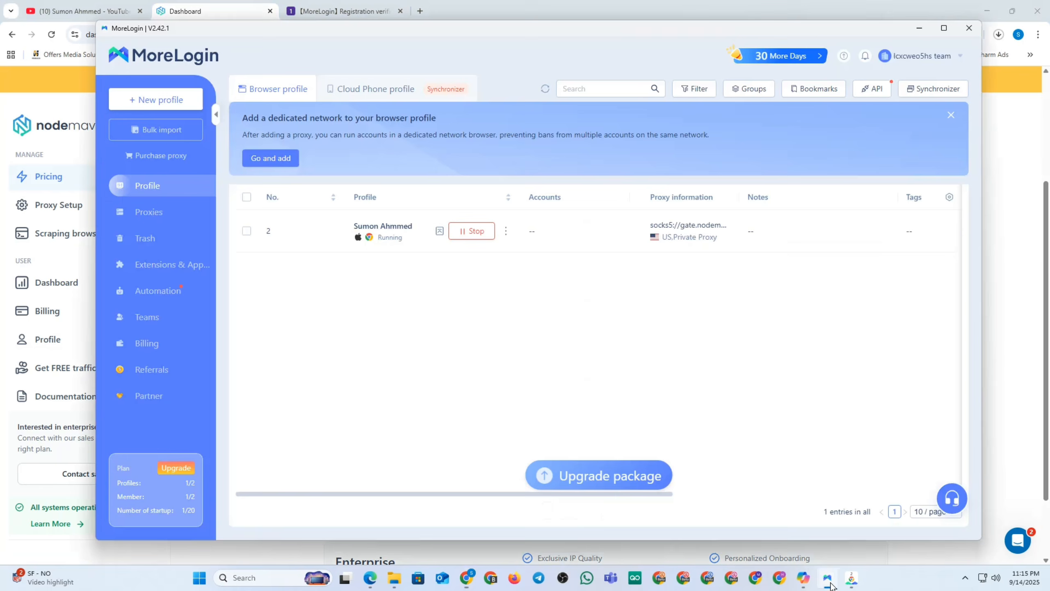